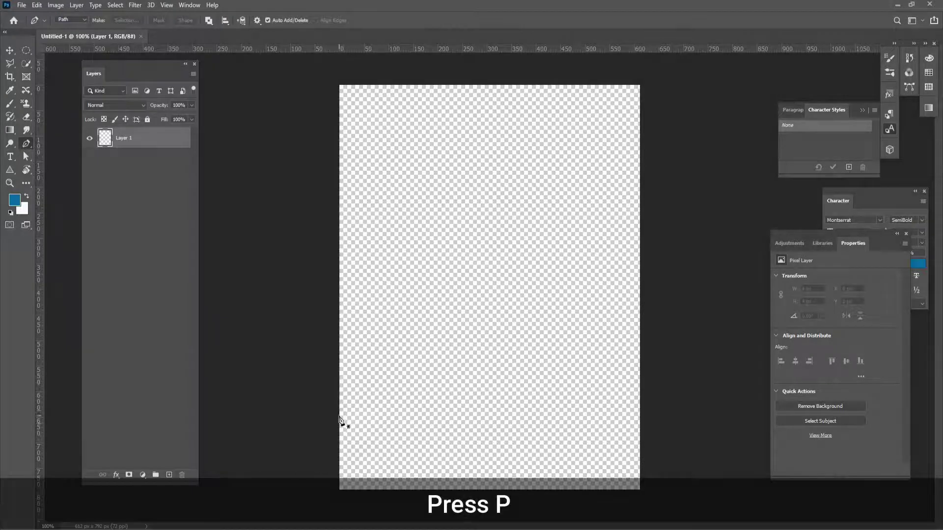
# Draw a triangular path about 533 × 156 px in the page's lower-left corner, turn it into a selection and add a new layer.
pyautogui.click(339, 410)
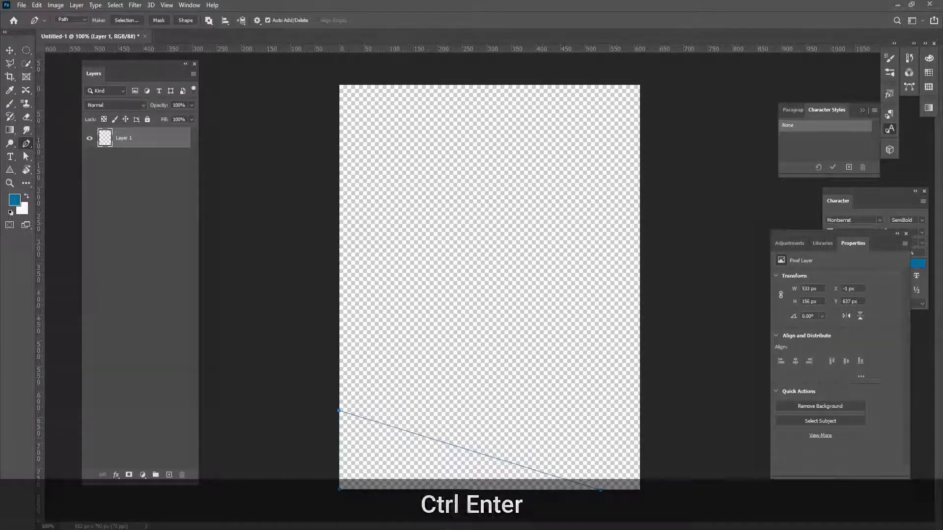
pyautogui.click(403, 430)
pyautogui.hotkey('ctrl', 'Return')
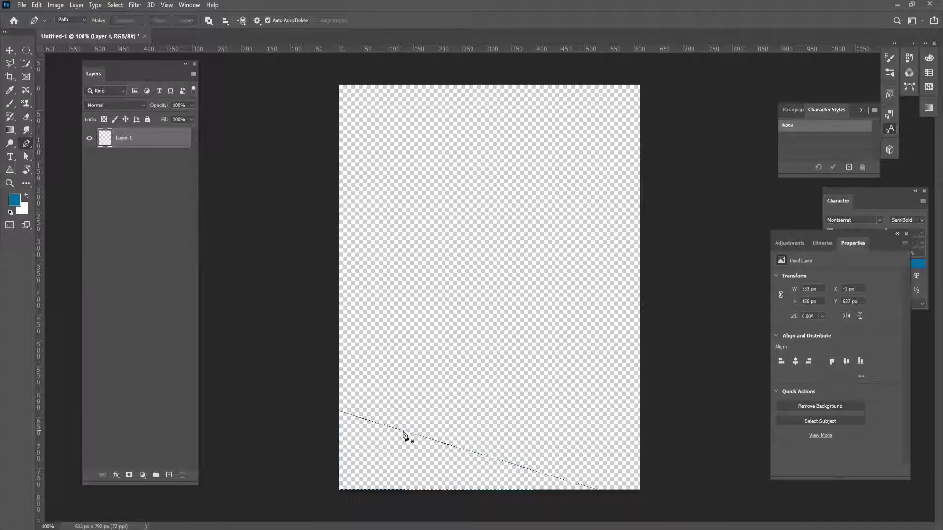
pyautogui.click(169, 477)
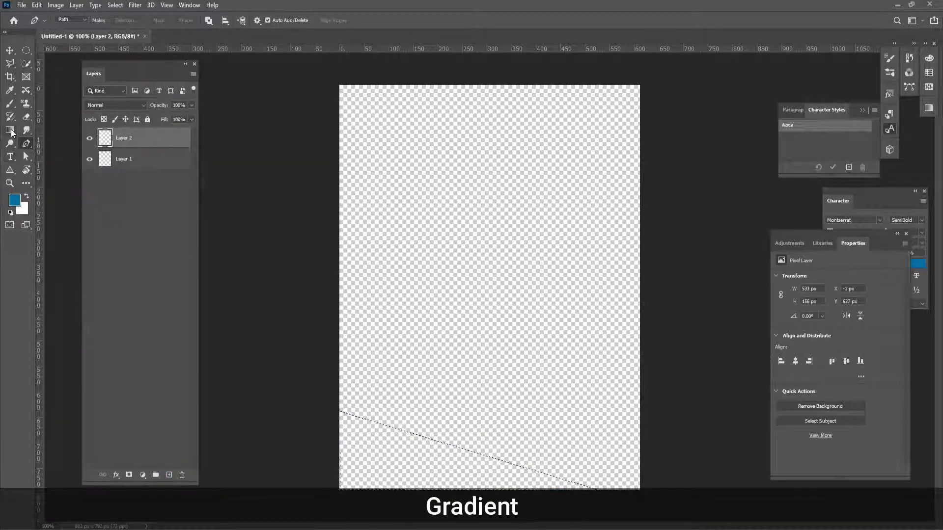
# Edit the gradient for the Gradient tool: remove the middle colour stop and set the start stop to 00C5FD.
pyautogui.click(11, 131)
pyautogui.click(64, 21)
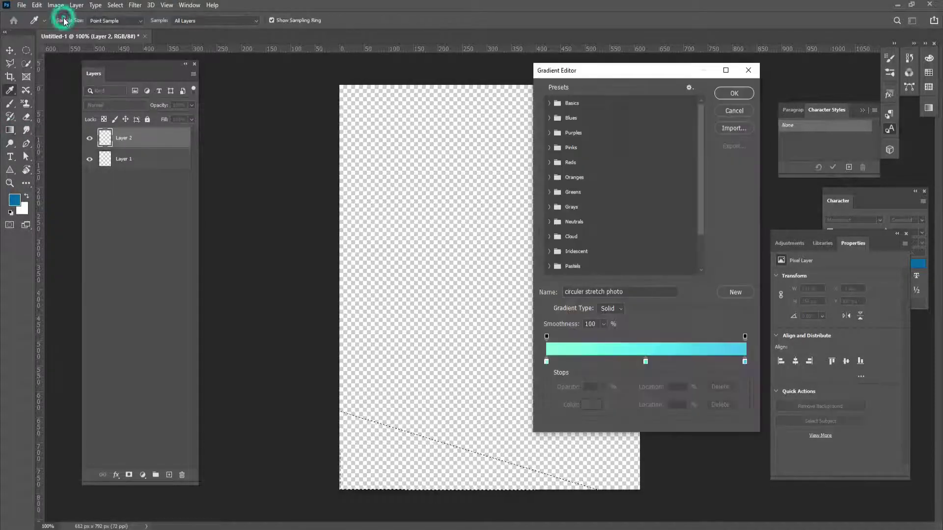
pyautogui.moveTo(647, 366); pyautogui.dragTo(645, 394)
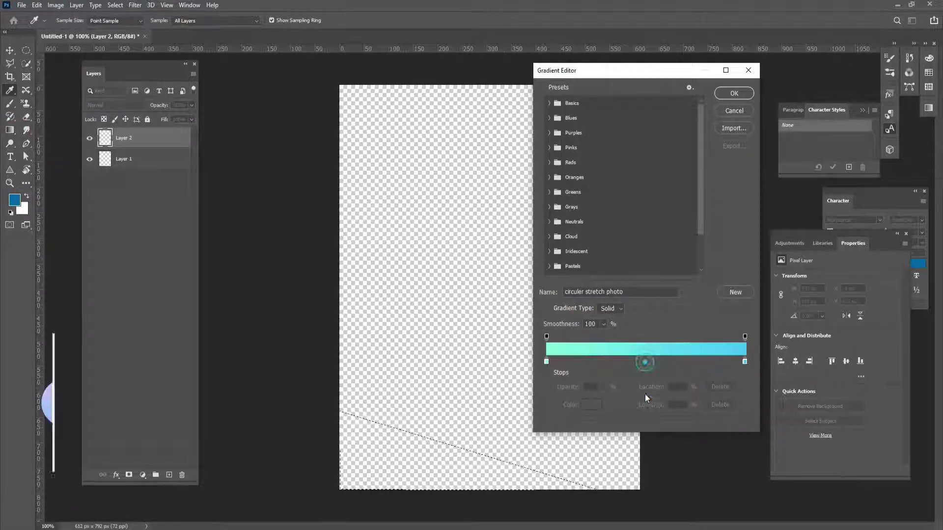
pyautogui.doubleClick(547, 362)
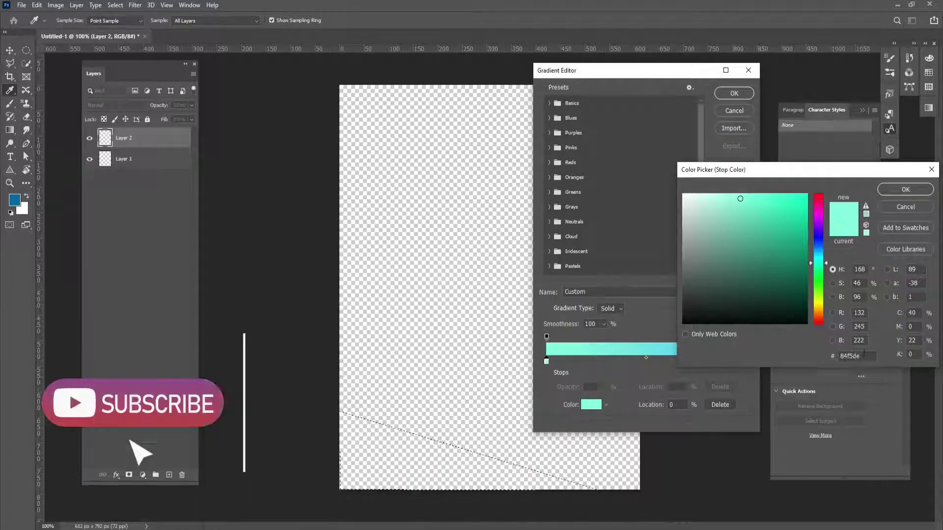
pyautogui.write('00C5FD')
pyautogui.click(905, 190)
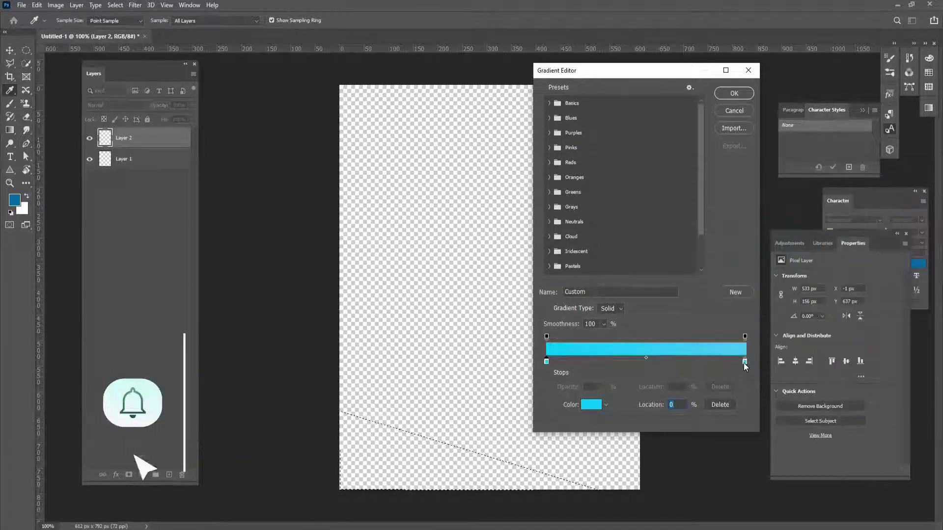
# Set the gradient's end stop to the 00002D code copied from the Notepad note and fill the triangular selection with the gradient.
pyautogui.click(746, 362)
pyautogui.click(591, 405)
pyautogui.hotkey('alt', 'Tab')
pyautogui.moveTo(239, 247); pyautogui.dragTo(301, 273)
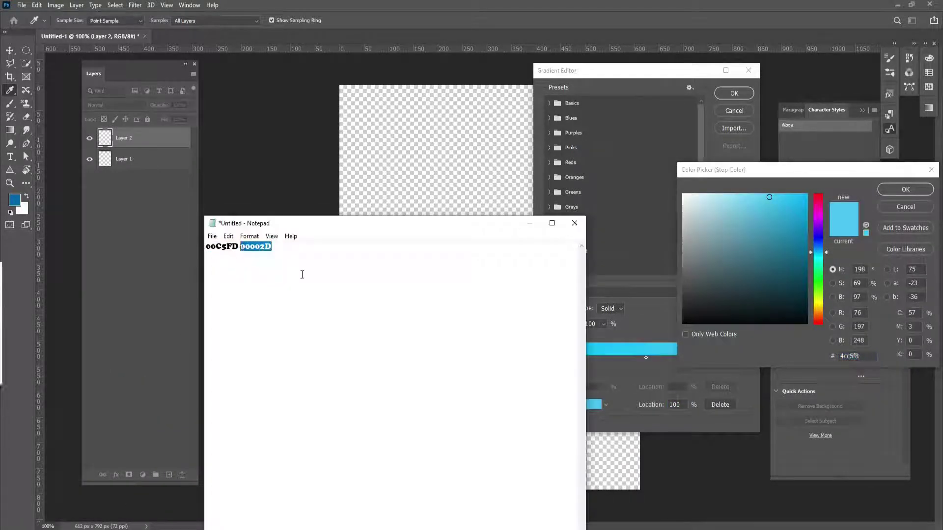
pyautogui.click(529, 223)
pyautogui.write('00002D')
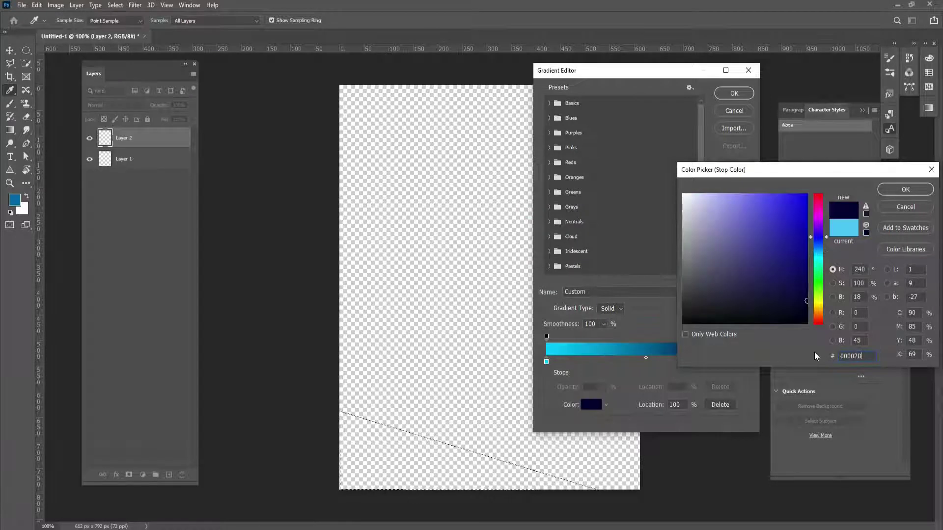
pyautogui.click(891, 187)
pyautogui.click(733, 94)
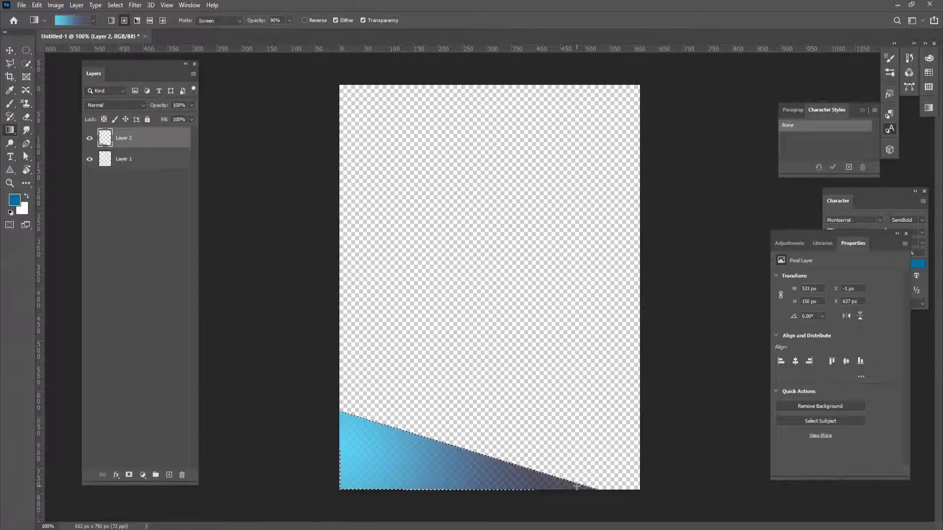
# Fill Layer 1 with the cyan sampled from the gradient triangle.
pyautogui.click(104, 157)
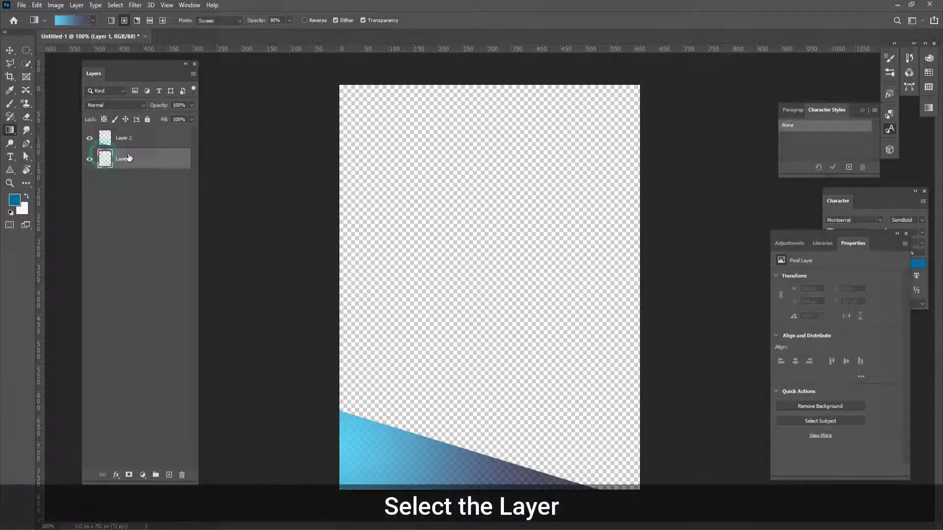
pyautogui.press('i')
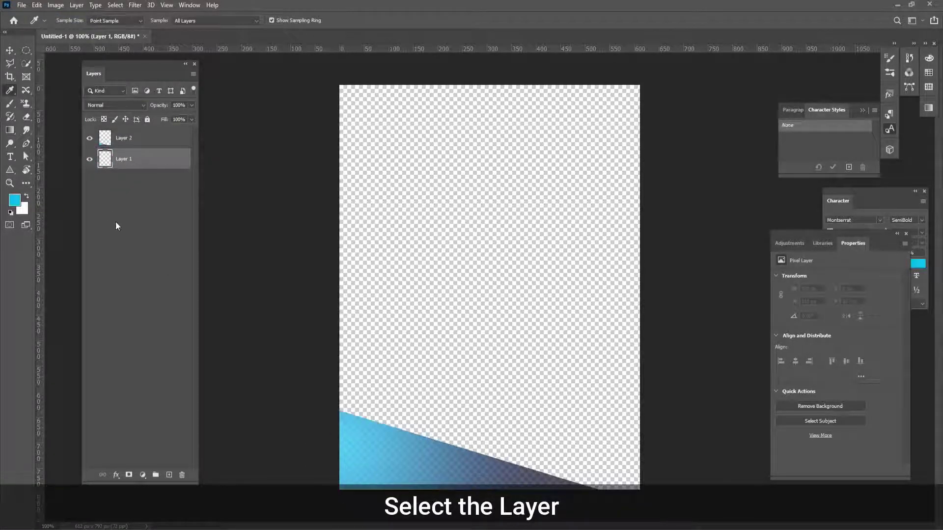
pyautogui.hotkey('alt', 'BackSpace')
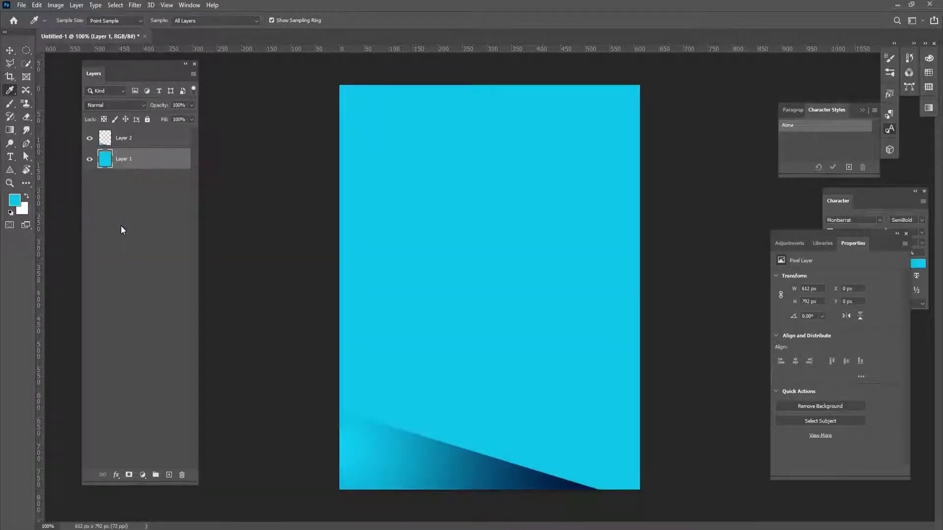
# Draw a slanted band path about 613 × 294 px above the triangle, convert it to a selection and add a new layer.
pyautogui.press('p')
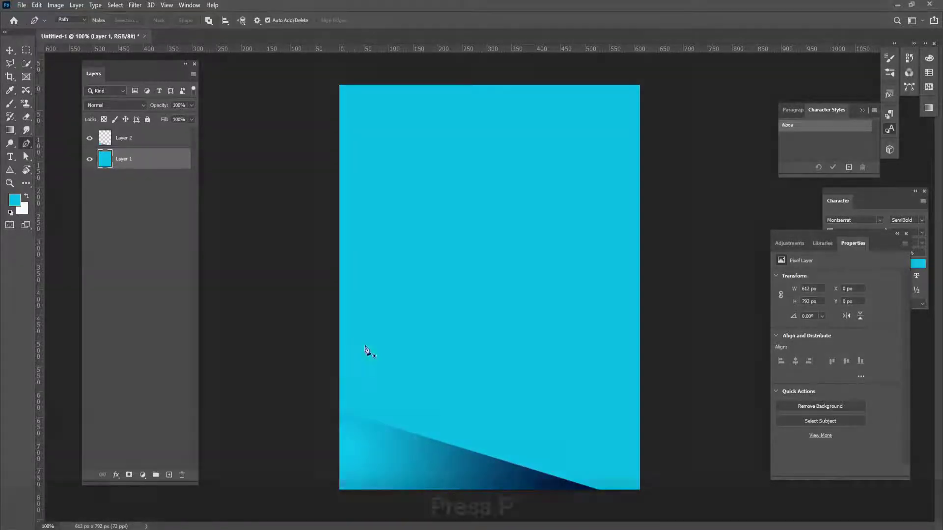
pyautogui.click(339, 339)
pyautogui.click(640, 451)
pyautogui.click(573, 490)
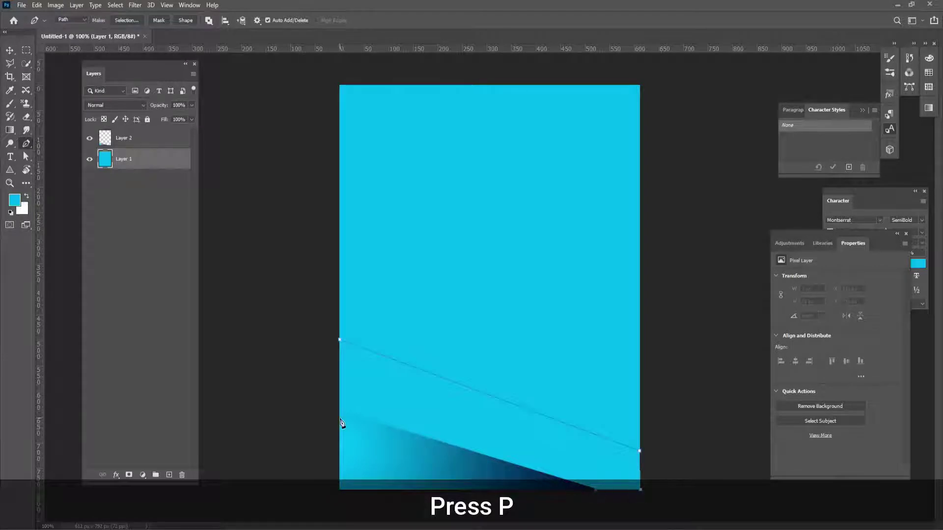
pyautogui.click(340, 420)
pyautogui.click(340, 339)
pyautogui.click(170, 475)
pyautogui.hotkey('ctrl', 'Return')
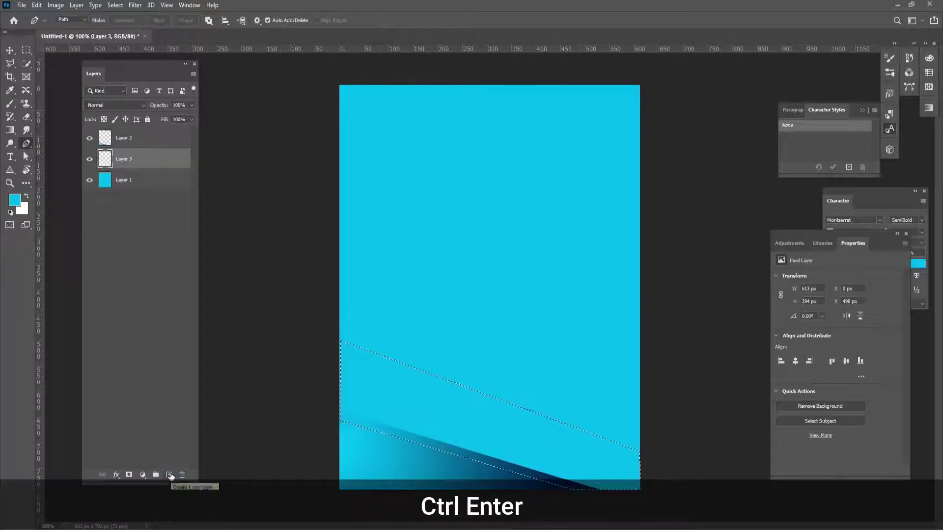
# Fill the slanted band with a radial gradient overlaid by a linear one, and deselect it.
pyautogui.press('g')
pyautogui.moveTo(338, 373); pyautogui.dragTo(551, 461)
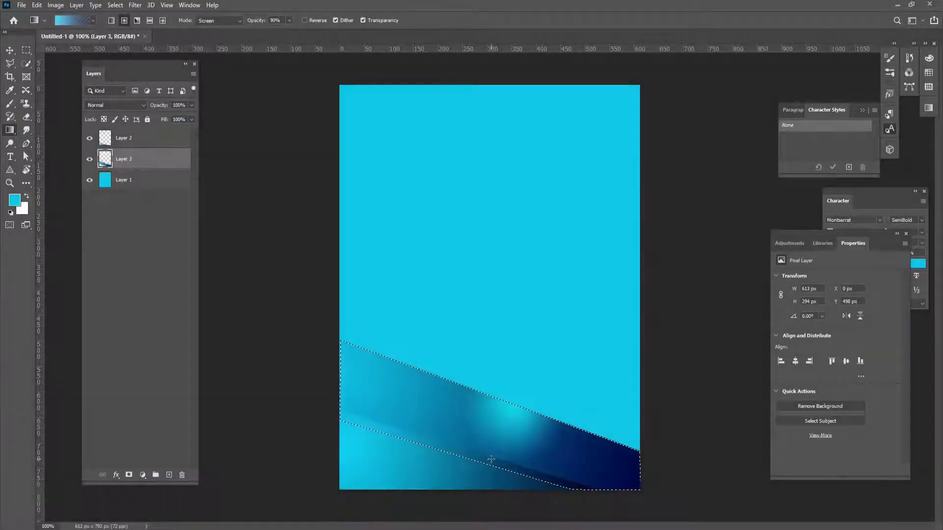
pyautogui.click(112, 21)
pyautogui.moveTo(496, 395); pyautogui.dragTo(482, 455)
pyautogui.hotkey('ctrl', 'd')
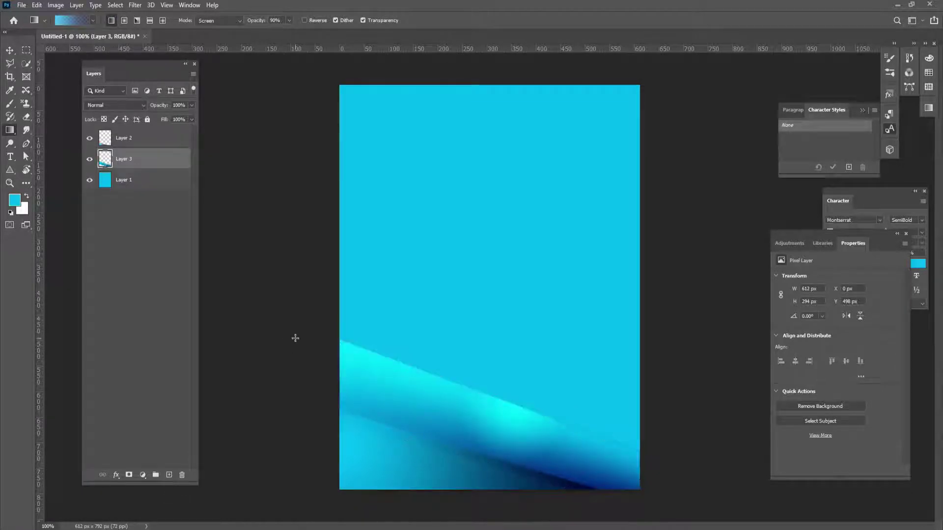
# Place a duplicate of the gradient band higher on the page, adjust it with Free Transform, and put the original's layer above the copy.
pyautogui.press('v')
pyautogui.moveTo(562, 445); pyautogui.dragTo(562, 366)
pyautogui.hotkey('ctrl', 't')
pyautogui.moveTo(489, 411); pyautogui.dragTo(490, 450)
pyautogui.click(487, 19)
pyautogui.moveTo(142, 179); pyautogui.dragTo(135, 147)
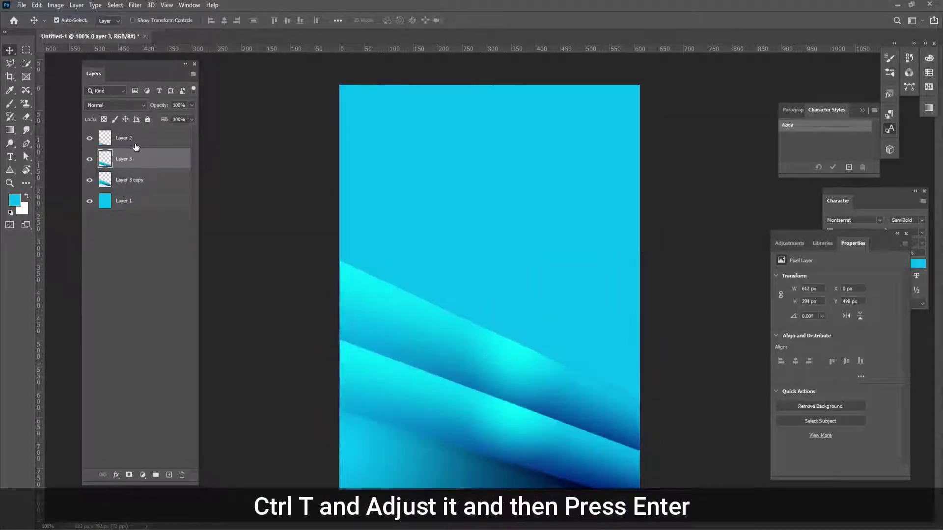
# Outline another slanted band, about 390 px high, directly above the upper gradient band as a selection and add a new layer.
pyautogui.click(26, 144)
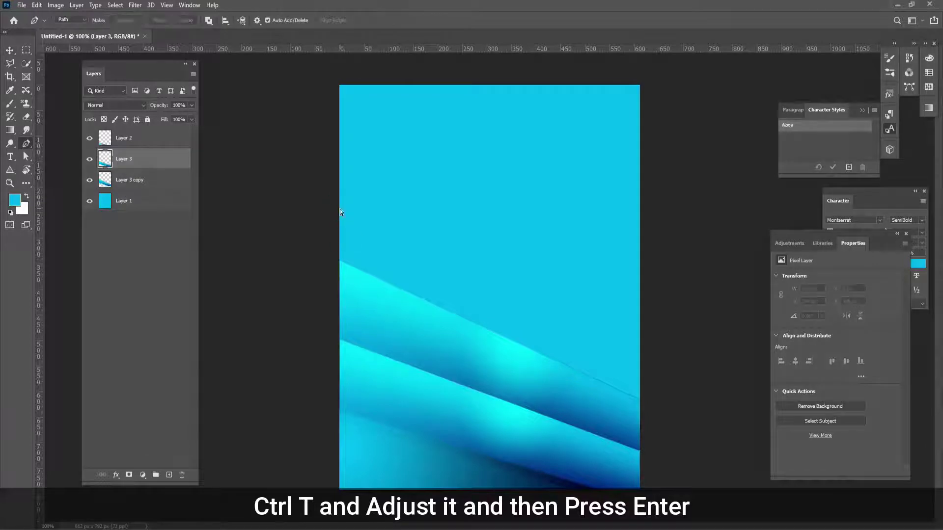
pyautogui.click(339, 201)
pyautogui.click(640, 330)
pyautogui.click(640, 400)
pyautogui.click(340, 262)
pyautogui.click(340, 201)
pyautogui.hotkey('ctrl', 'Return')
pyautogui.click(169, 475)
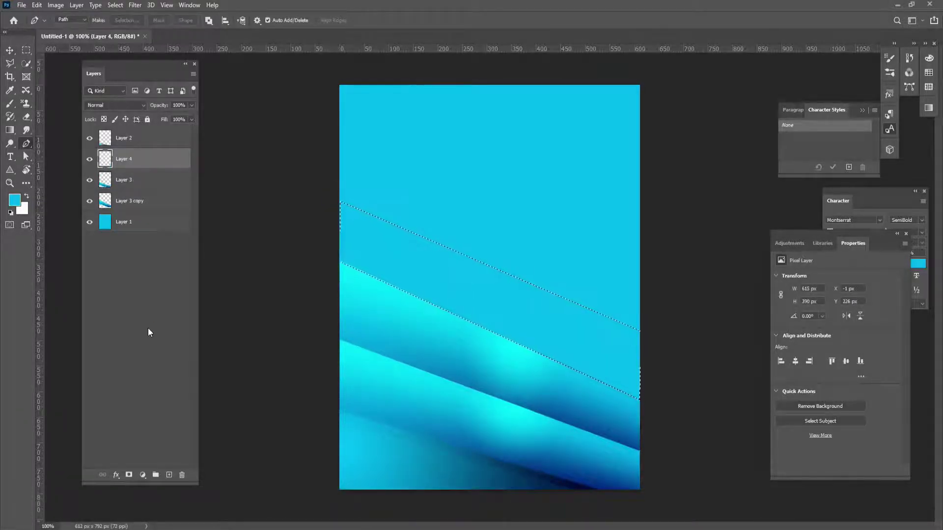
# Change the gradient's end stop to teal and fill the new band selection diagonally with the gradient.
pyautogui.click(10, 130)
pyautogui.click(68, 20)
pyautogui.doubleClick(745, 362)
pyautogui.click(511, 231)
pyautogui.click(906, 189)
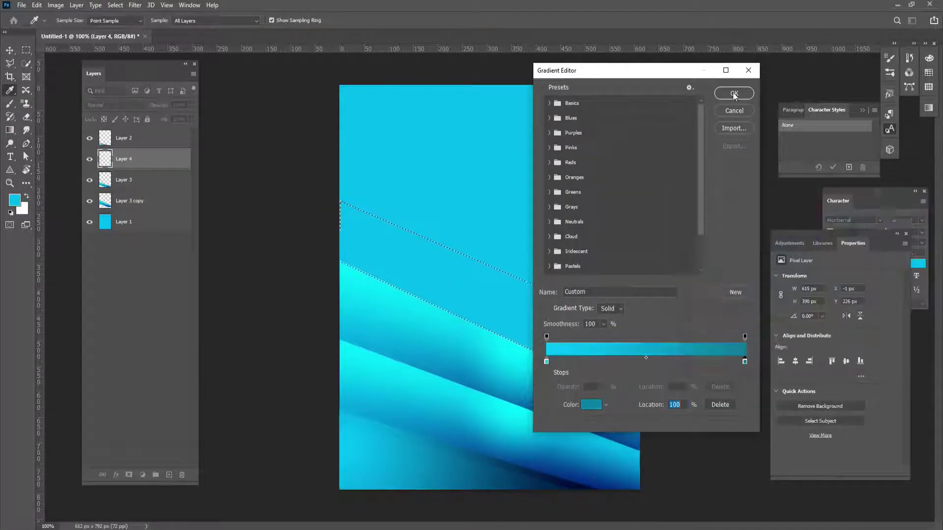
pyautogui.click(733, 93)
pyautogui.moveTo(338, 229); pyautogui.dragTo(508, 337)
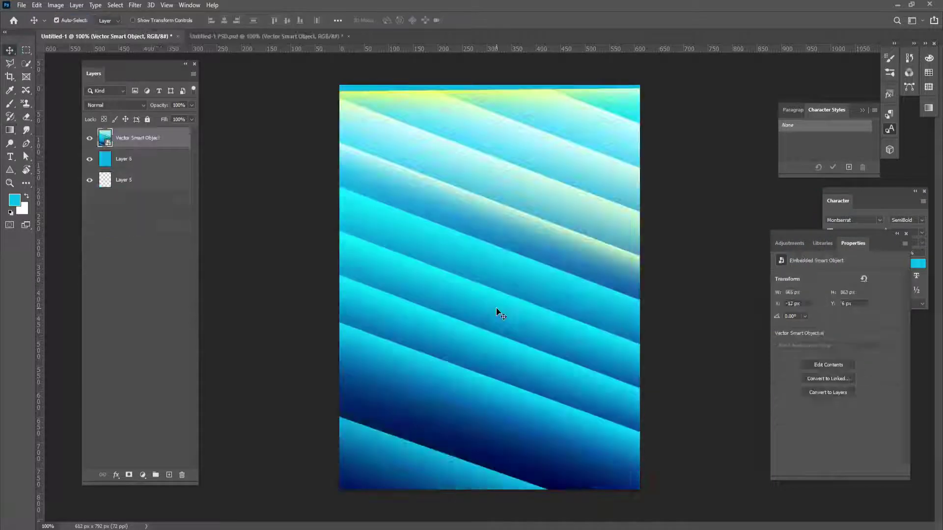
# Shift the striped background up to cover the page's upper edge and try out another position for the halftone pattern.
pyautogui.moveTo(497, 308); pyautogui.dragTo(494, 299)
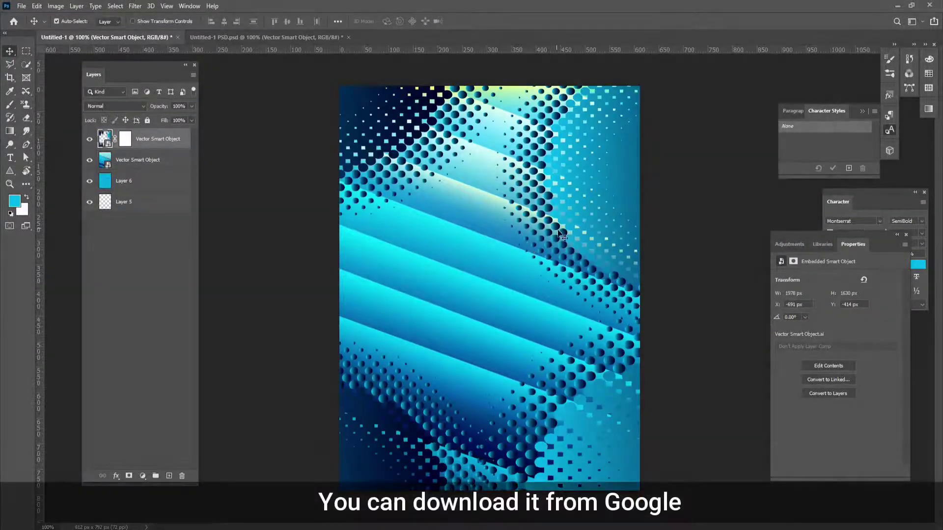
pyautogui.moveTo(565, 235); pyautogui.dragTo(601, 227)
pyautogui.hotkey('ctrl', 'z')
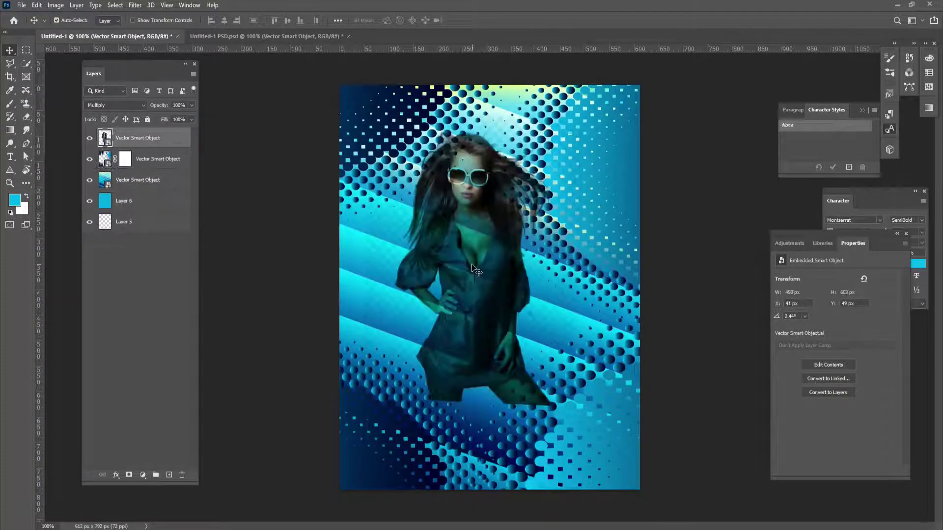
# Position the woman's image over the centre of the page and set its blending mode to Multiply.
pyautogui.moveTo(470, 265); pyautogui.dragTo(492, 257)
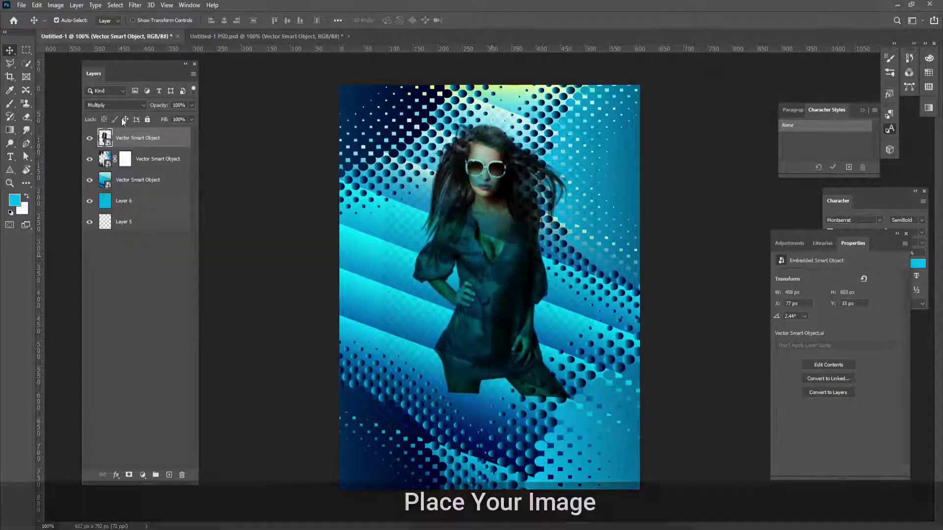
pyautogui.click(114, 106)
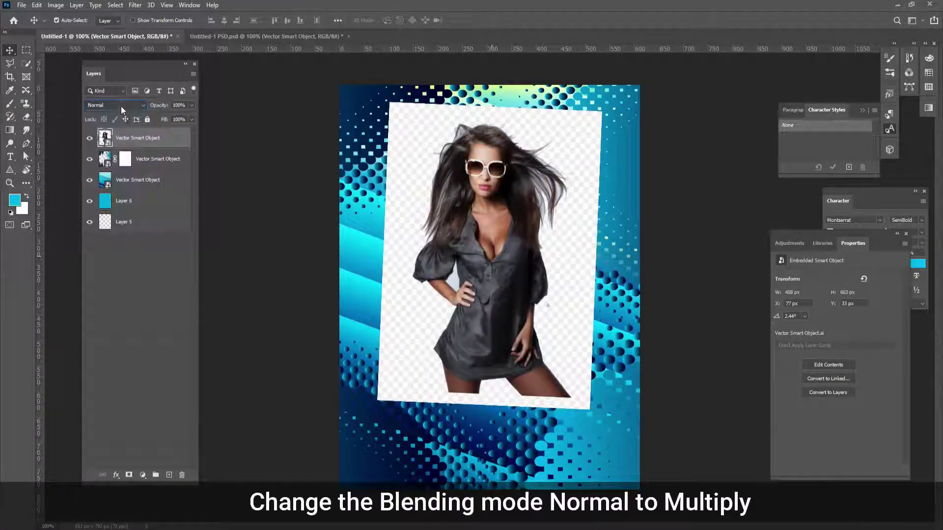
pyautogui.click(120, 105)
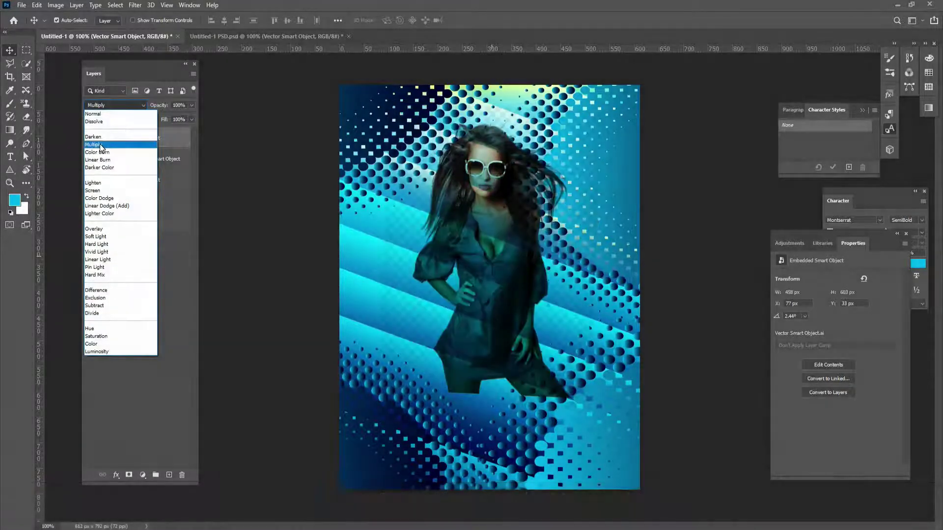
pyautogui.click(101, 145)
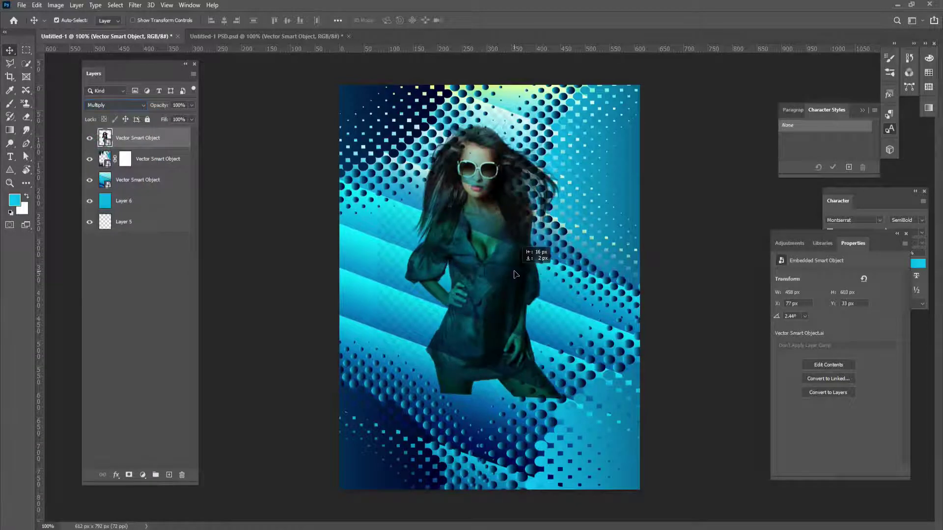
# Add a layer mask to the woman's image and switch to the Brush tool for painting on it.
pyautogui.click(129, 475)
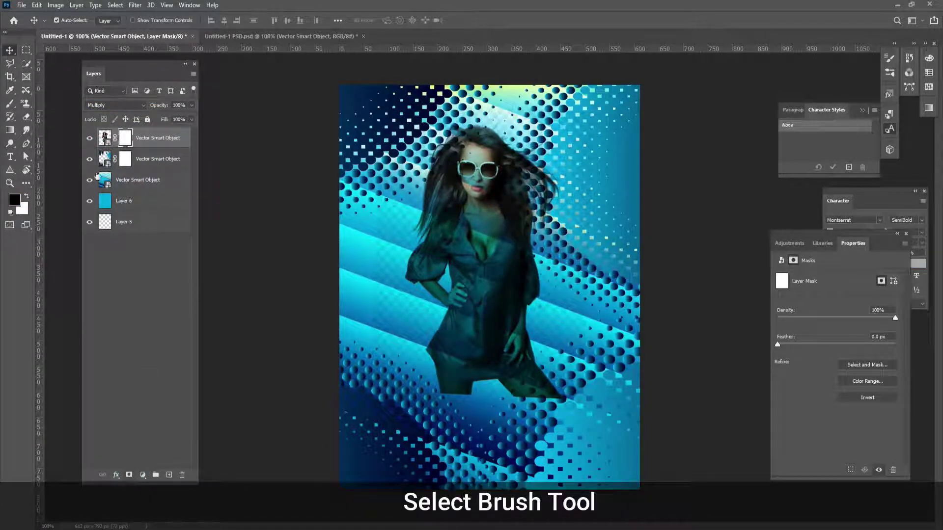
pyautogui.click(10, 104)
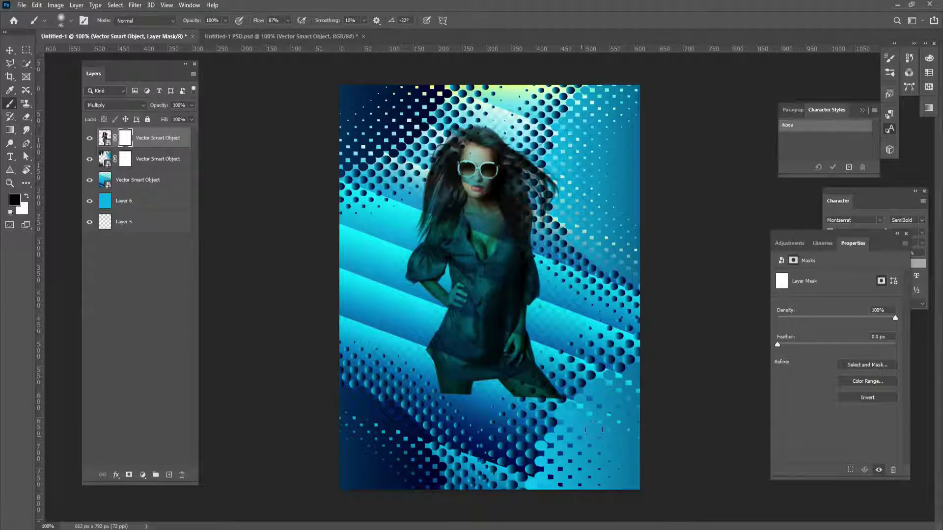
# Hide and reshow the woman's image layer, and reposition the neon triangles over her torso.
pyautogui.click(90, 138)
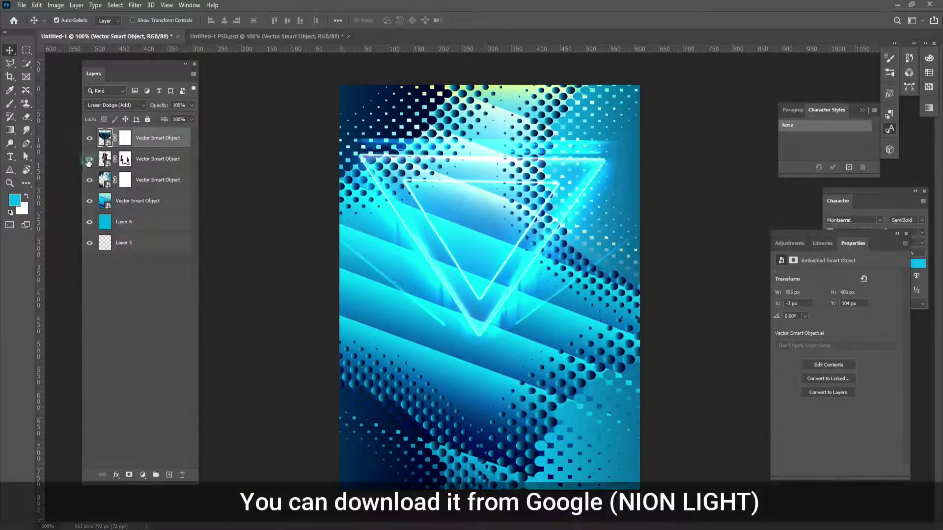
pyautogui.click(90, 158)
pyautogui.moveTo(585, 157); pyautogui.dragTo(536, 195)
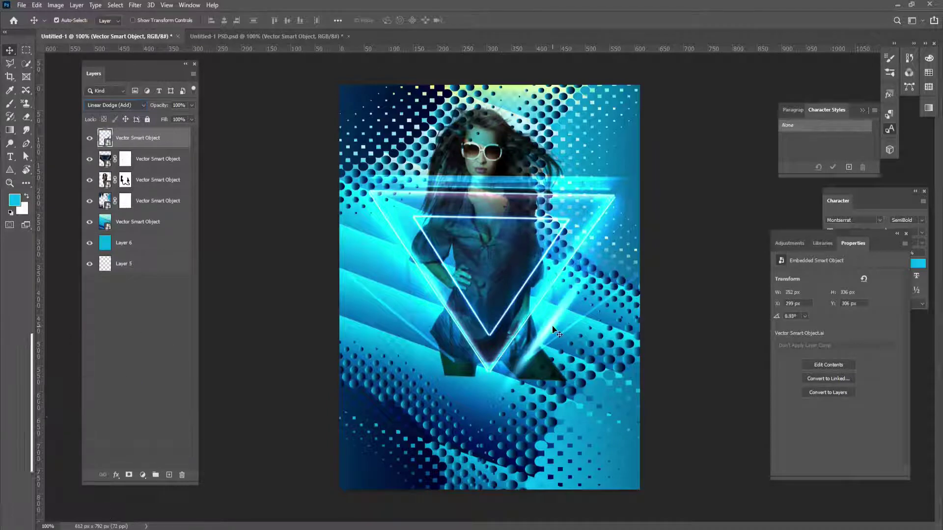
# Move the light streak up onto the large neon triangle's right edge and duplicate its layer.
pyautogui.moveTo(553, 323); pyautogui.dragTo(549, 299)
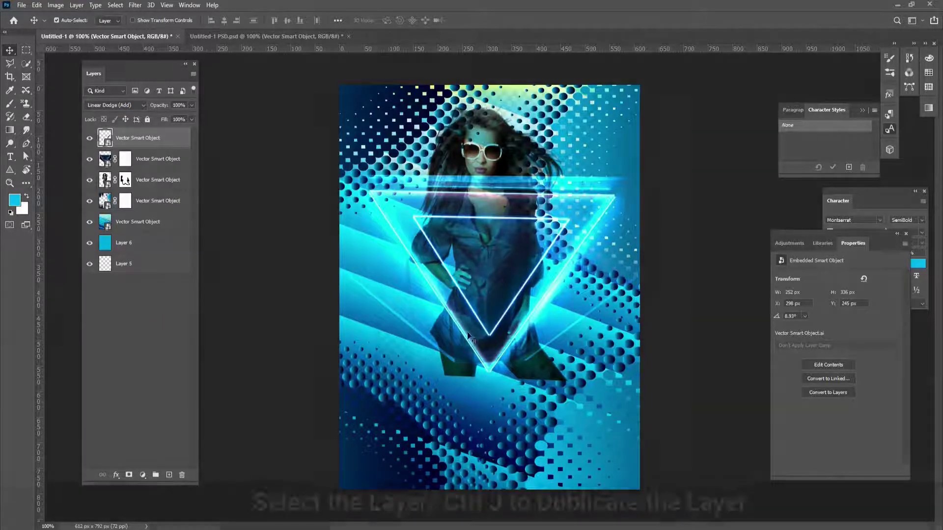
pyautogui.hotkey('ctrl', 'j')
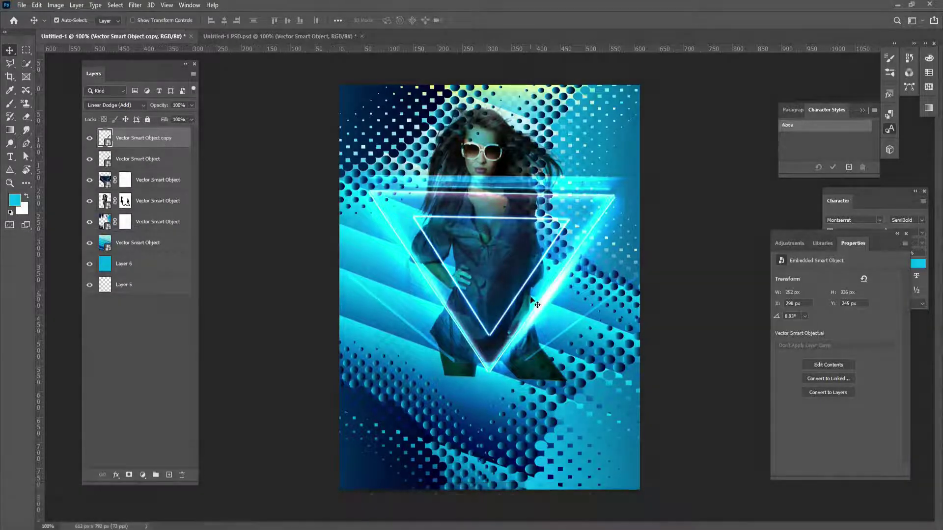
# Move the duplicated light streak onto the large triangle's left edge and rotate it to about -63° so it follows that edge.
pyautogui.moveTo(542, 310); pyautogui.dragTo(429, 294)
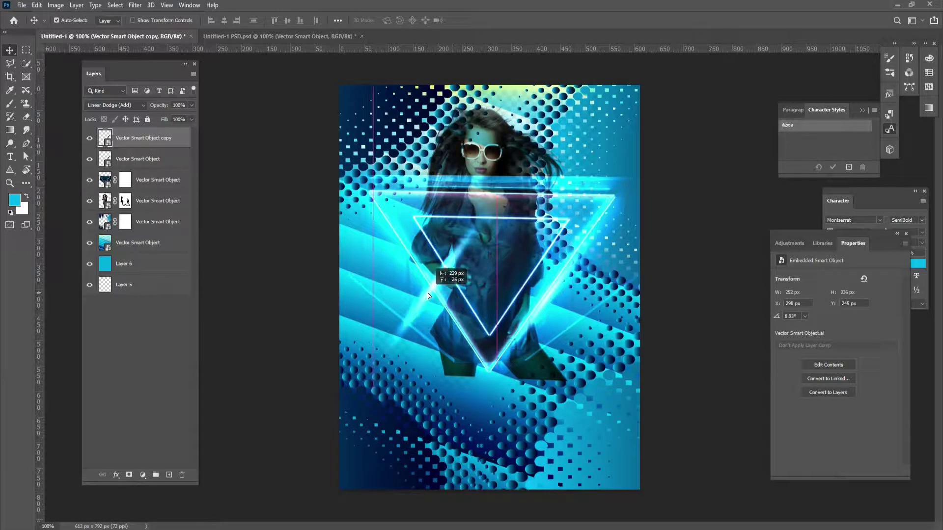
pyautogui.hotkey('ctrl', 't')
pyautogui.moveTo(496, 111); pyautogui.dragTo(281, 84)
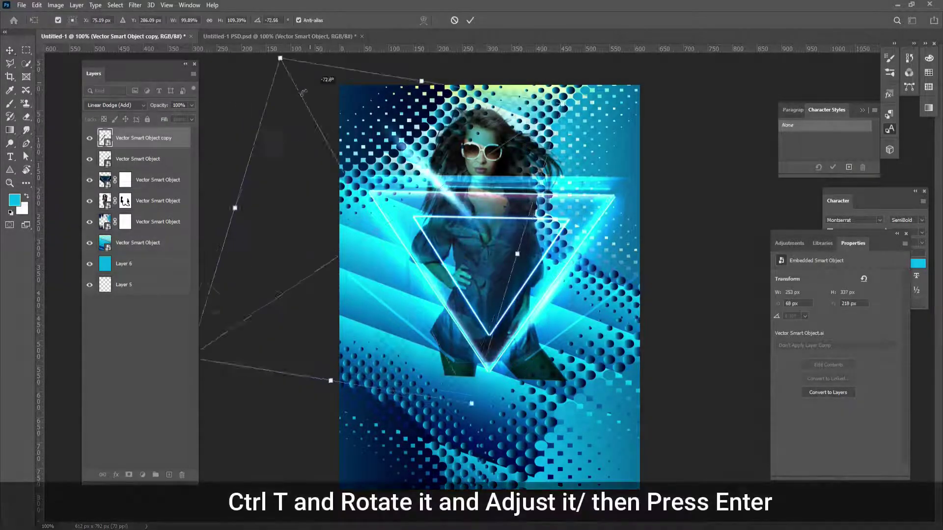
pyautogui.moveTo(418, 216); pyautogui.dragTo(424, 291)
pyautogui.moveTo(258, 163); pyautogui.dragTo(292, 149)
pyautogui.moveTo(427, 303); pyautogui.dragTo(432, 297)
pyautogui.click(470, 20)
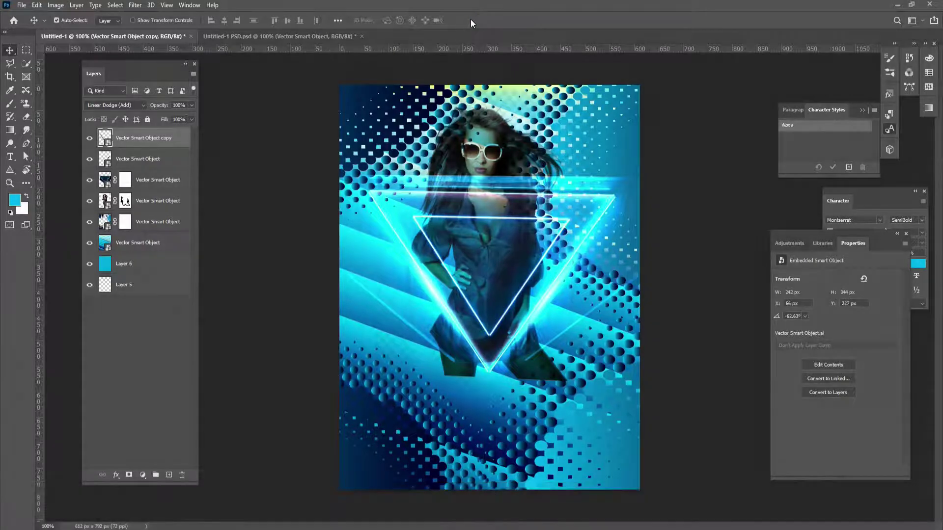
pyautogui.click(11, 156)
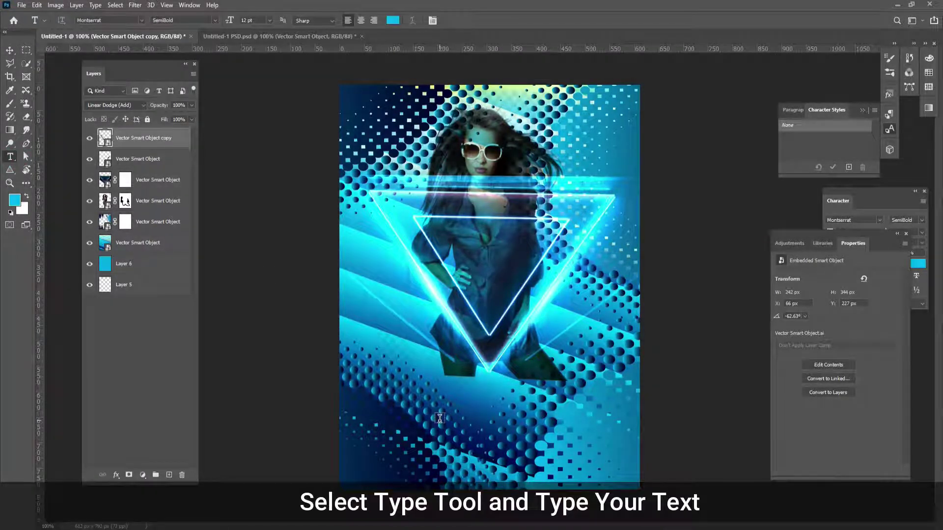
pyautogui.click(413, 414)
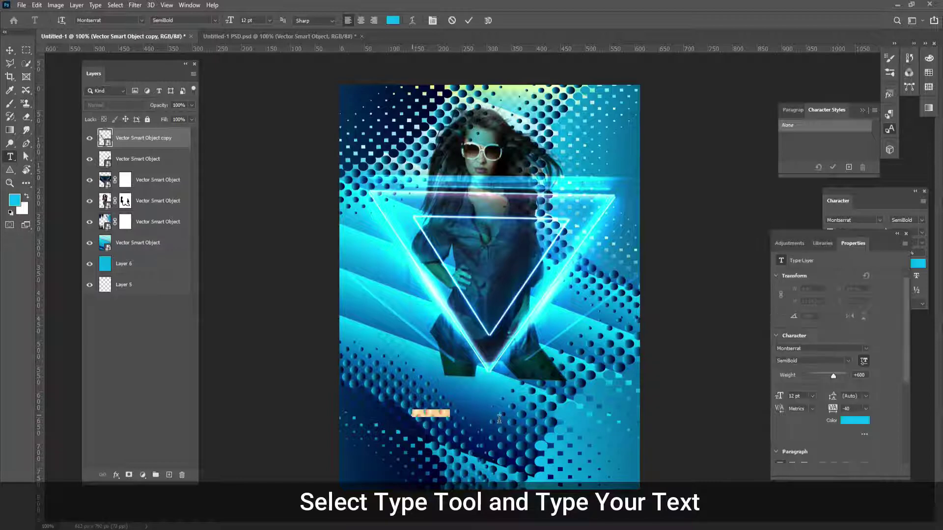
pyautogui.write('www.your')
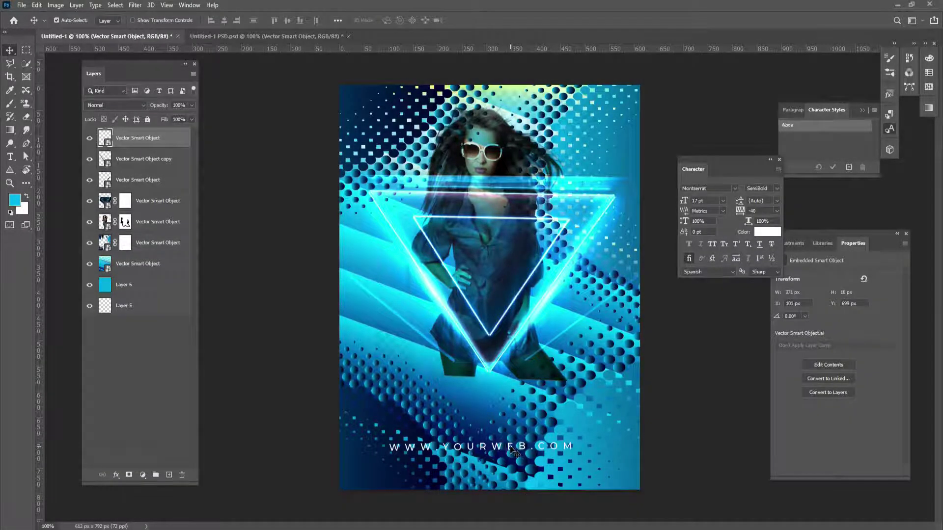
pyautogui.moveTo(511, 448); pyautogui.dragTo(521, 448)
# Duplicate the web address text, move the copy up below the triangles and change its wording to "LIVE AT Z TV".
pyautogui.hotkey('ctrl', 'j')
pyautogui.click(521, 446)
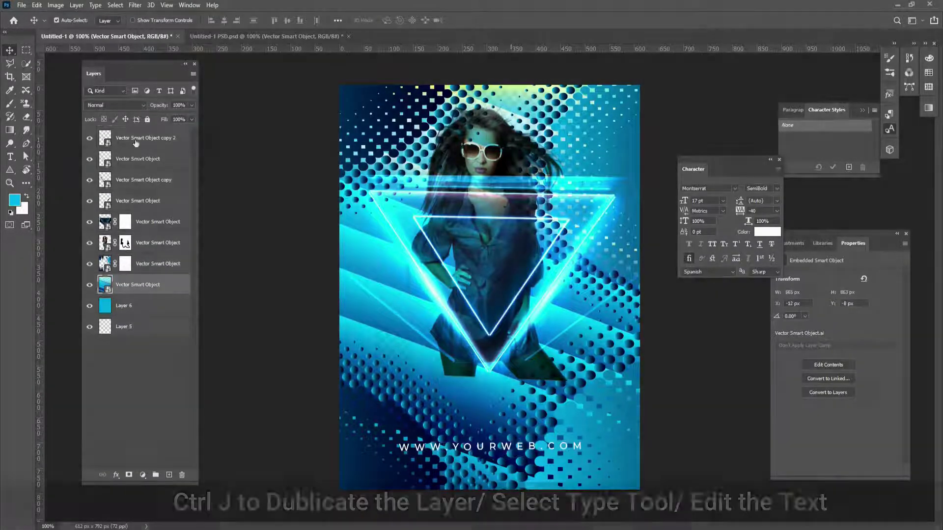
pyautogui.click(137, 141)
pyautogui.hotkey('shift', 'Up')
pyautogui.hotkey('shift', 'Up')
pyautogui.hotkey('shift', 'Up')
pyautogui.hotkey('shift', 'Up')
pyautogui.hotkey('shift', 'Up')
pyautogui.hotkey('shift', 'Up')
pyautogui.press('Up')
pyautogui.press('Up')
pyautogui.press('Up')
pyautogui.press('Up')
pyautogui.press('t')
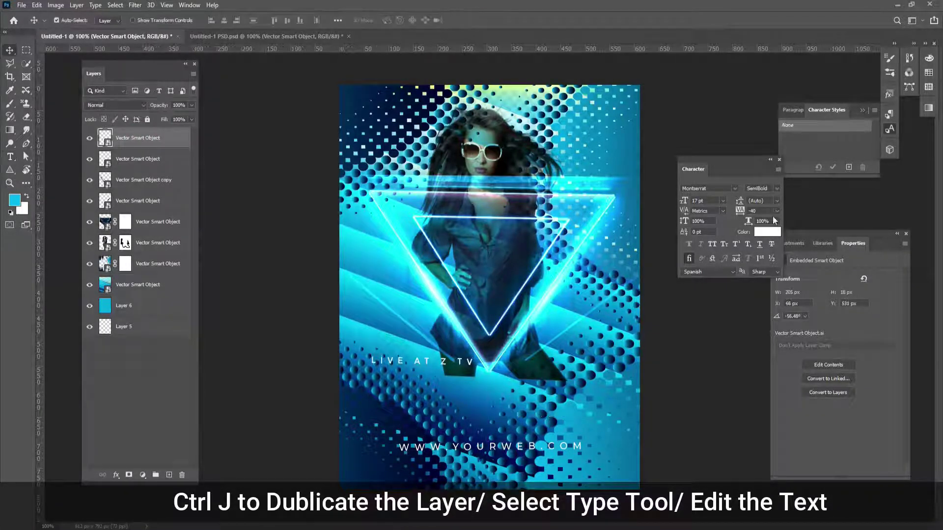
# Rotate the "LIVE AT Z TV" text to about -1.3° and place it along the outside of the large triangle's left edge.
pyautogui.hotkey('ctrl', 't')
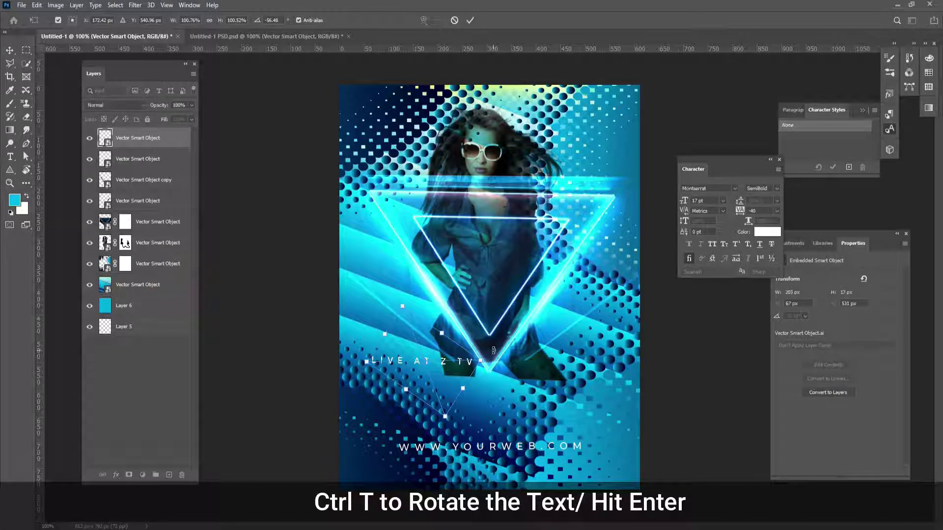
pyautogui.moveTo(493, 350); pyautogui.dragTo(491, 428)
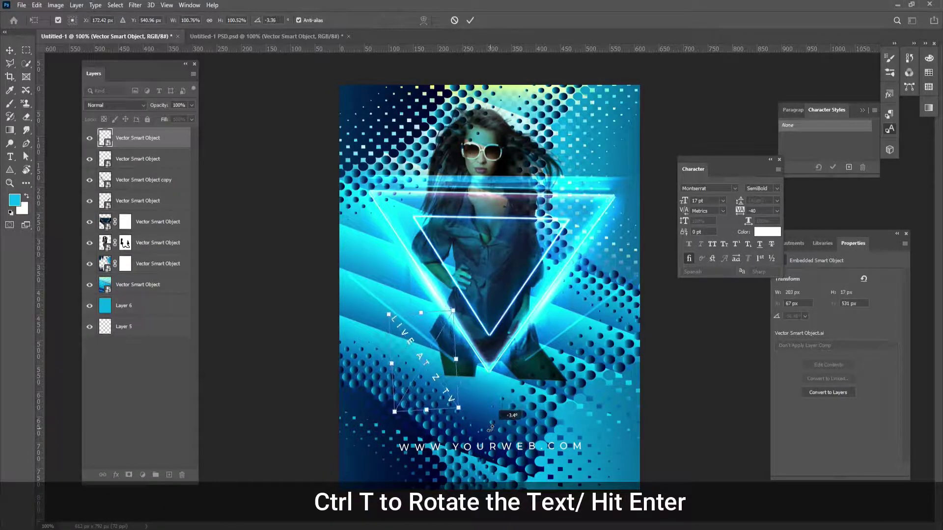
pyautogui.moveTo(436, 379); pyautogui.dragTo(438, 314)
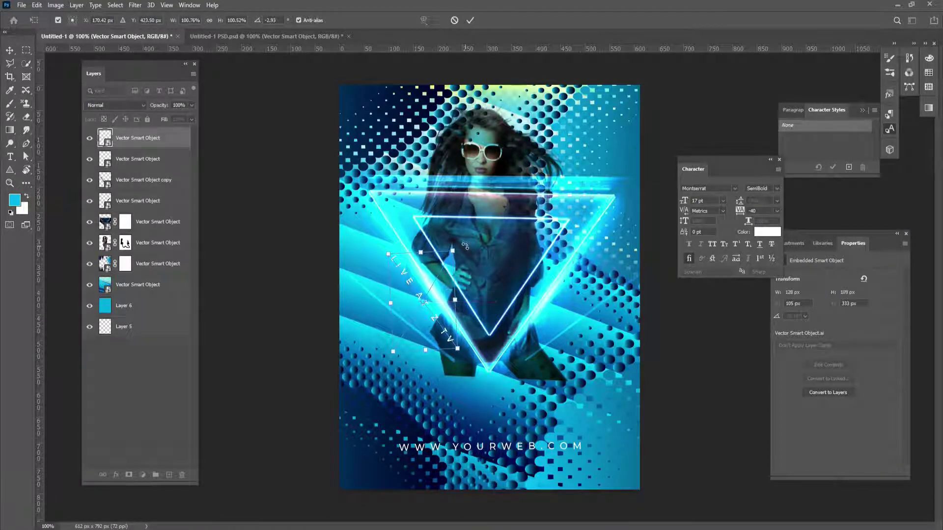
pyautogui.moveTo(466, 247); pyautogui.dragTo(463, 251)
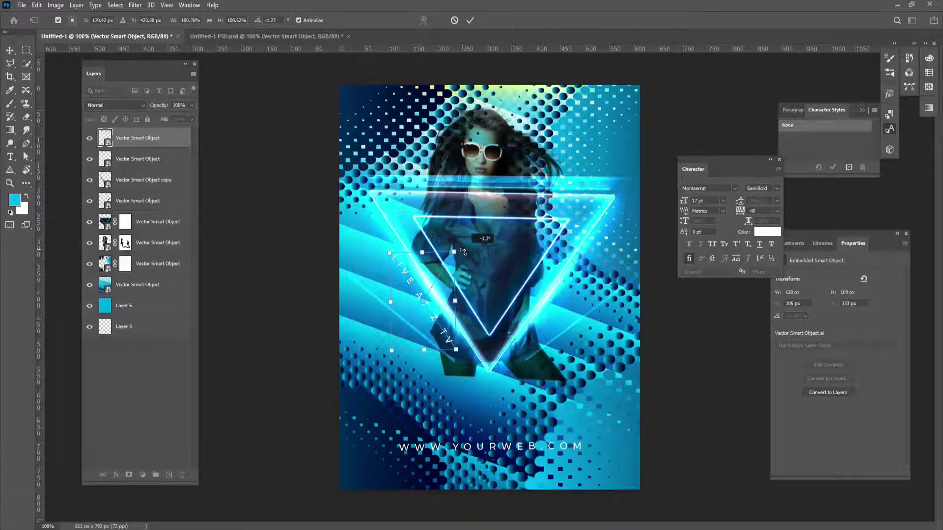
pyautogui.click(469, 20)
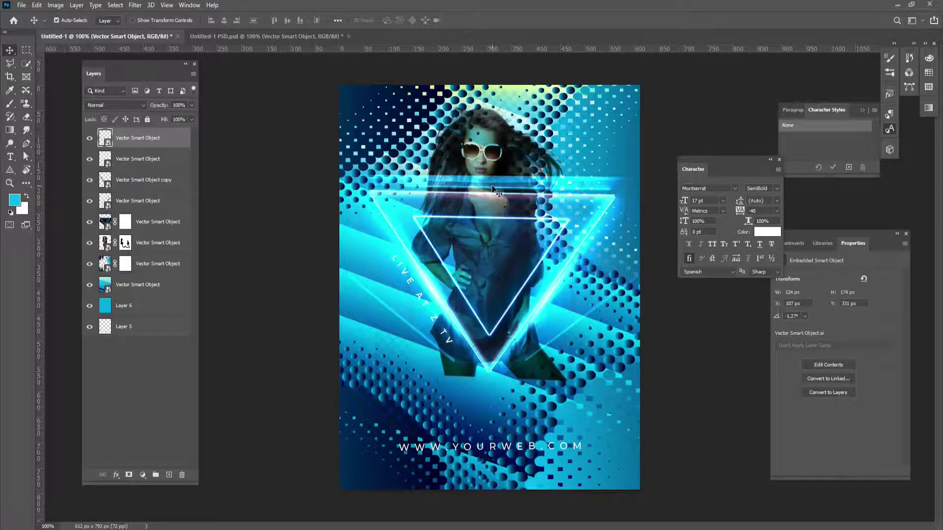
# Duplicate the "LIVE AT Z TV" text and rotate the copy to about -109° along the large triangle's right edge.
pyautogui.moveTo(495, 190); pyautogui.dragTo(496, 265)
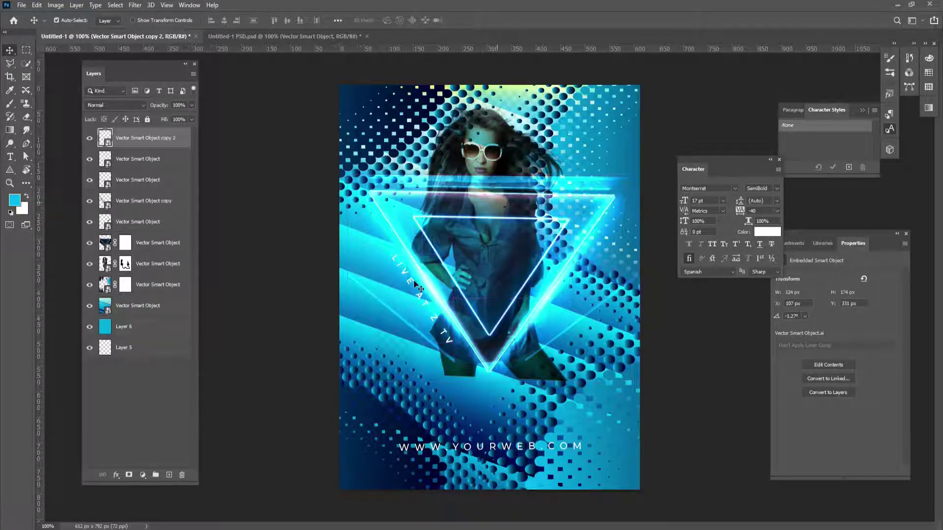
pyautogui.moveTo(414, 284); pyautogui.dragTo(585, 303)
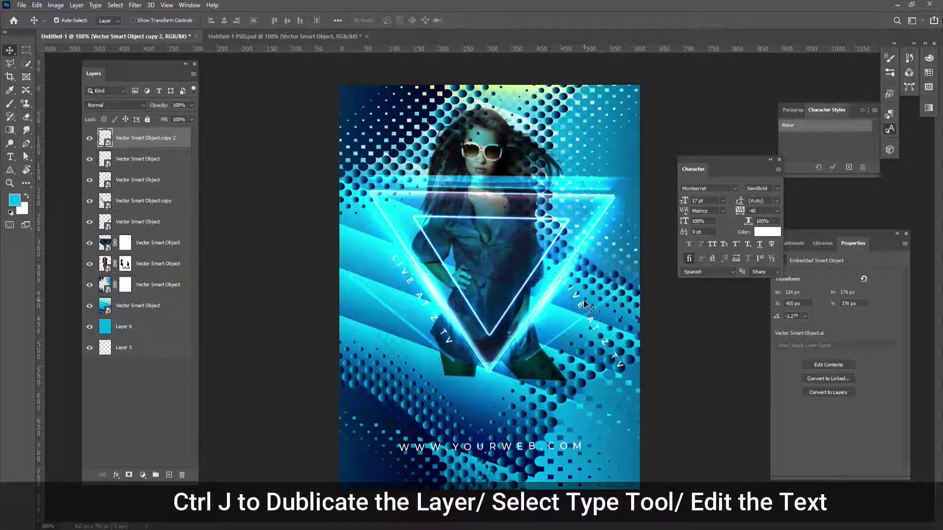
pyautogui.hotkey('ctrl', 't')
pyautogui.moveTo(655, 310); pyautogui.dragTo(491, 265)
pyautogui.moveTo(609, 313); pyautogui.dragTo(605, 245)
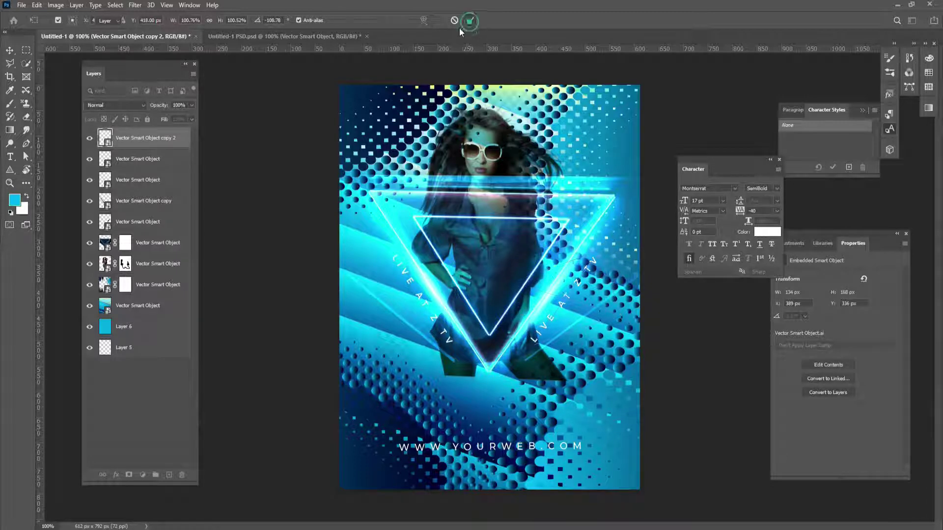
pyautogui.click(470, 21)
# Replace the right-hand copy's wording with "WITH DJ PANTHER" and align it along the outside of the large triangle's right edge.
pyautogui.click(11, 157)
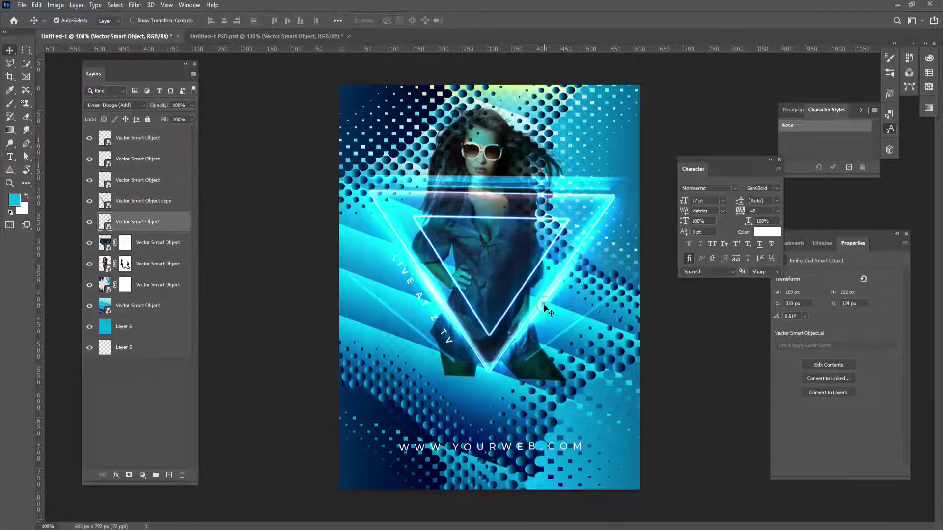
pyautogui.moveTo(553, 270); pyautogui.dragTo(576, 293)
pyautogui.moveTo(540, 49); pyautogui.dragTo(513, 244)
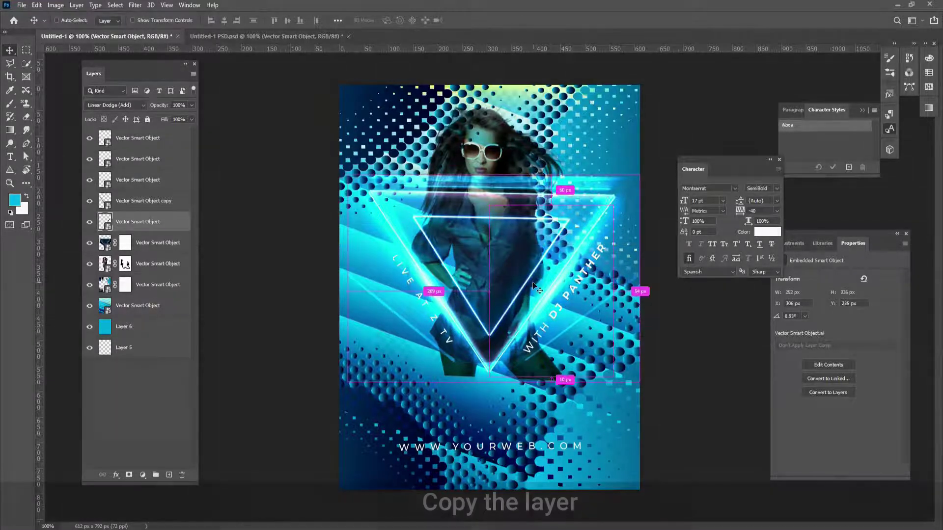
# Duplicate the right and left light streaks and move the copies onto the matching edges of the small inner triangle.
pyautogui.hotkey('ctrl', 'j')
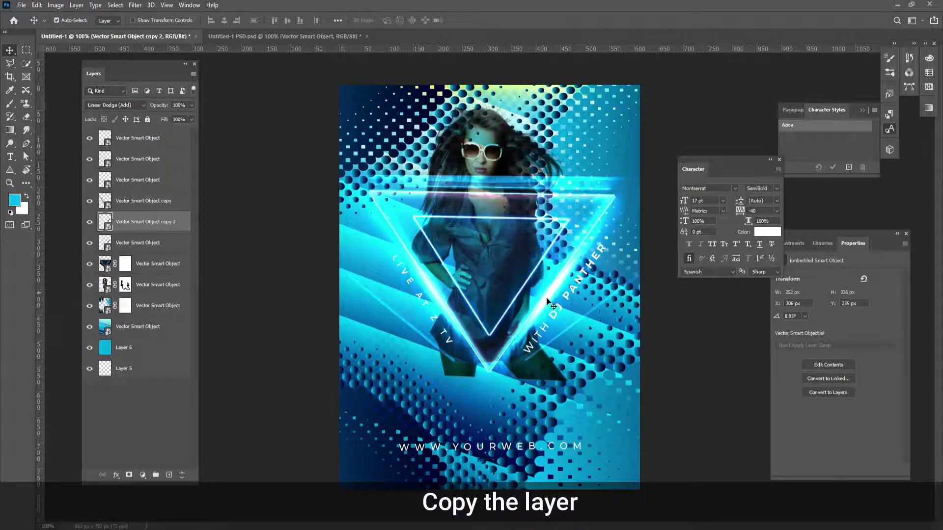
pyautogui.moveTo(548, 300); pyautogui.dragTo(527, 290)
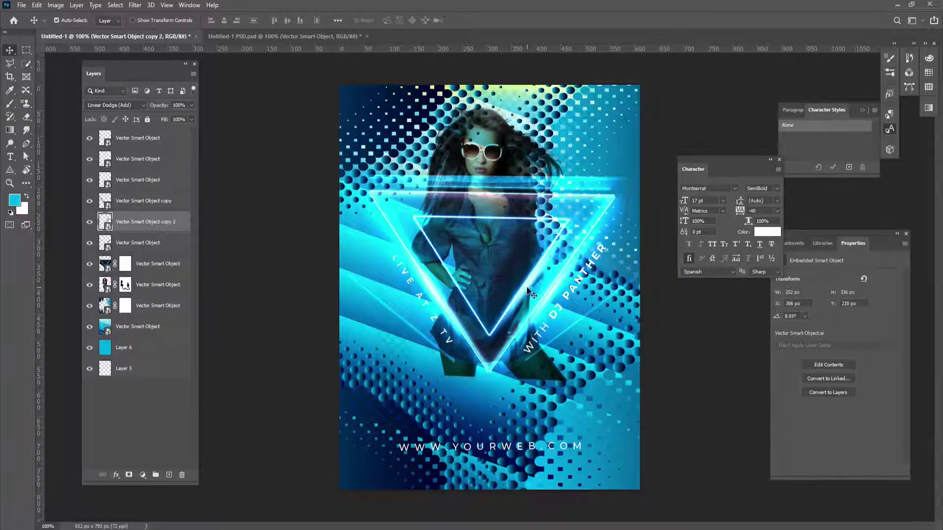
pyautogui.click(430, 297)
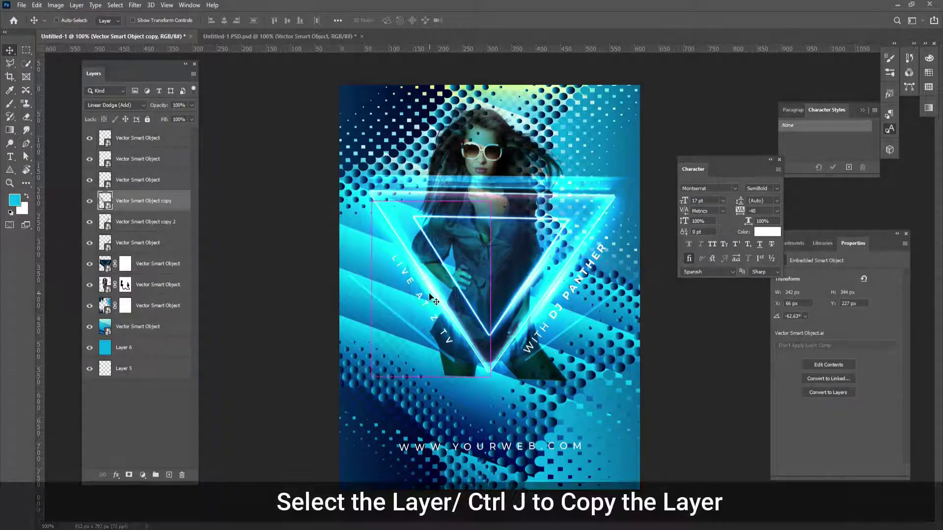
pyautogui.hotkey('ctrl', 'j')
pyautogui.moveTo(435, 297); pyautogui.dragTo(454, 288)
# Add the text "NIGHT" in white 17 pt Montserrat SemiBold between the triangles and the web address.
pyautogui.press('t')
pyautogui.click(441, 402)
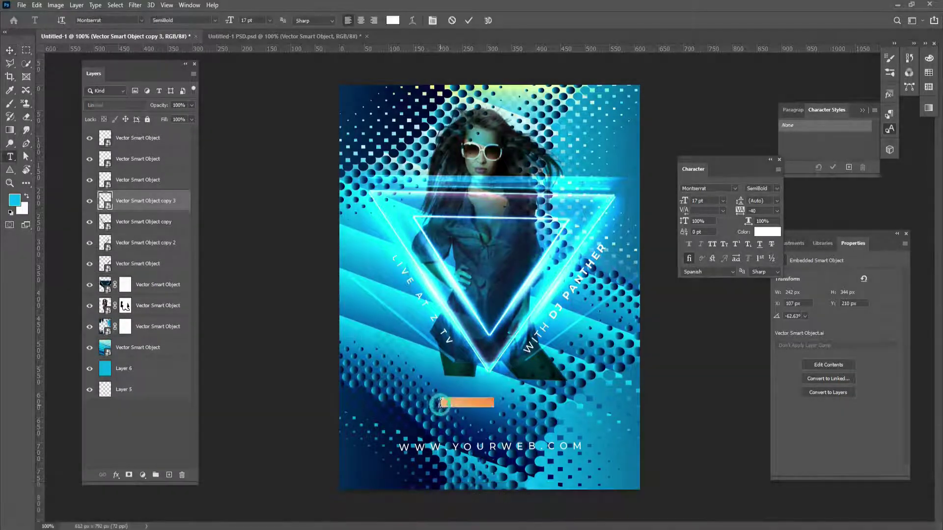
pyautogui.write('NIGHT')
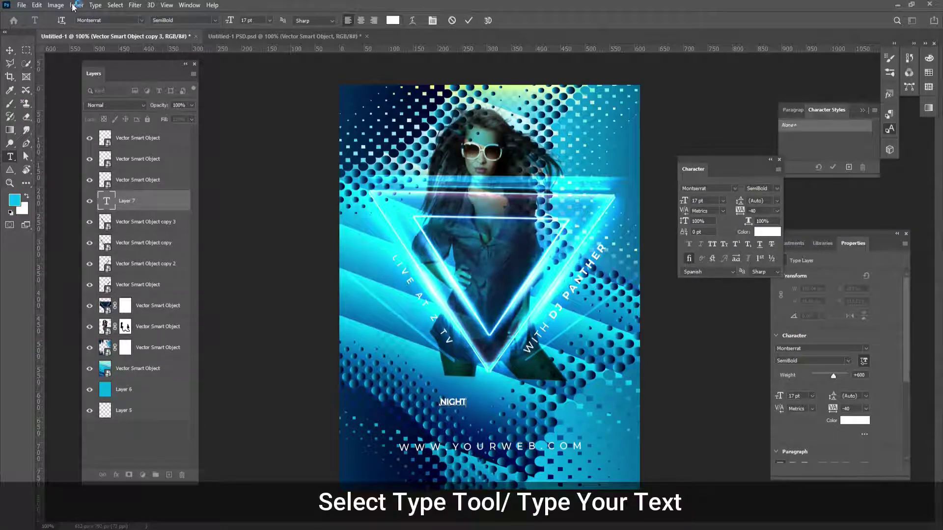
pyautogui.click(10, 51)
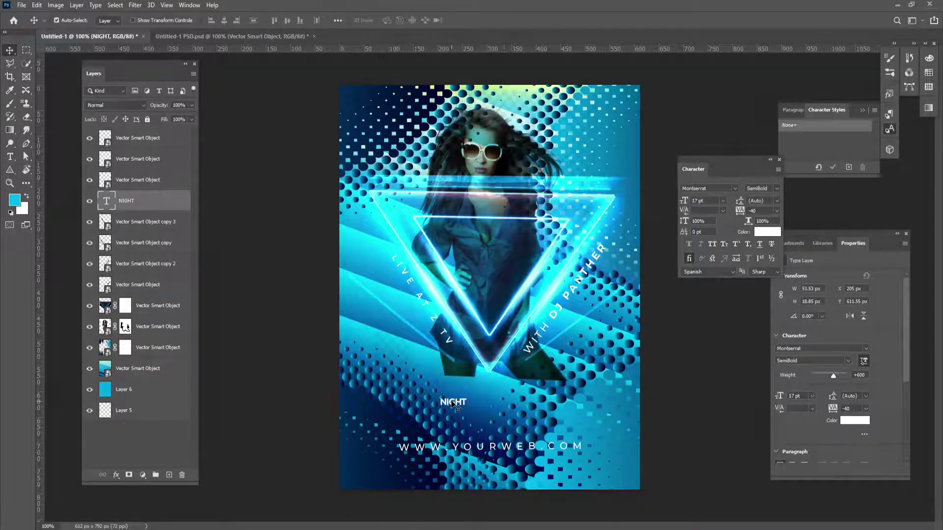
# Scale the "NIGHT" text up to about 88 pt, centred below the triangles' tips.
pyautogui.hotkey('ctrl', 't')
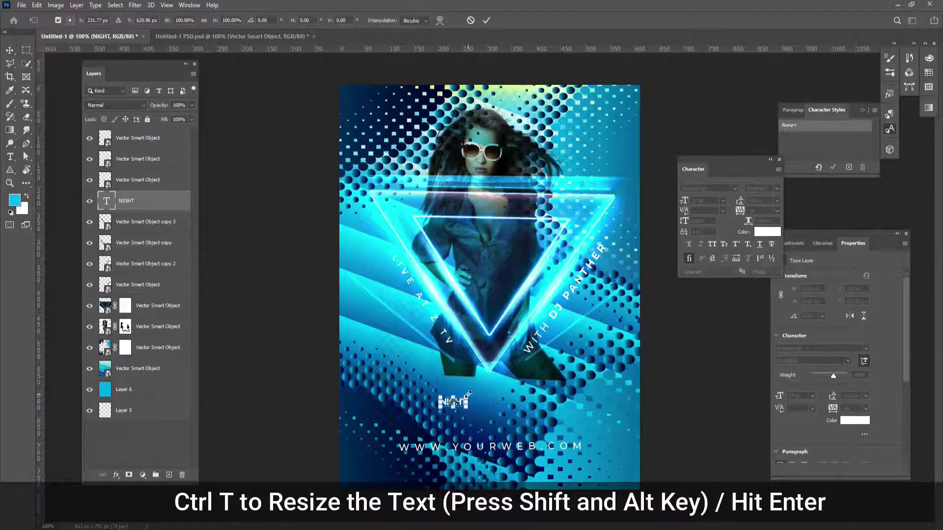
pyautogui.moveTo(468, 395); pyautogui.dragTo(526, 393)
pyautogui.click(486, 20)
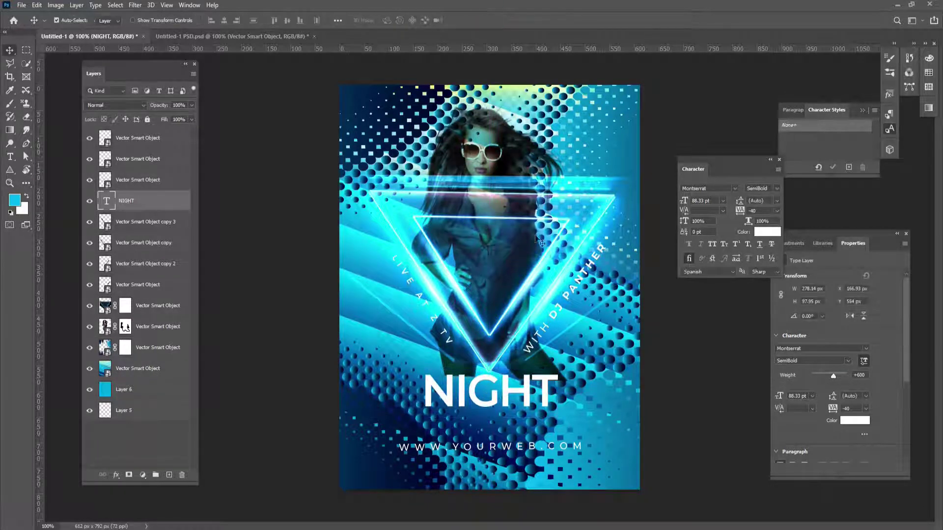
# Set the "NIGHT" text colour to the cyan foreground colour, 00baf1.
pyautogui.click(766, 231)
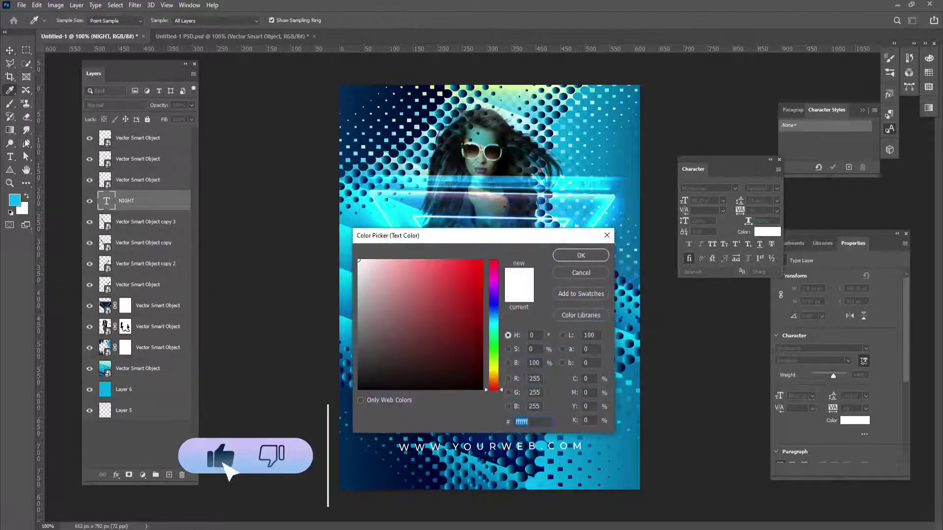
pyautogui.click(14, 197)
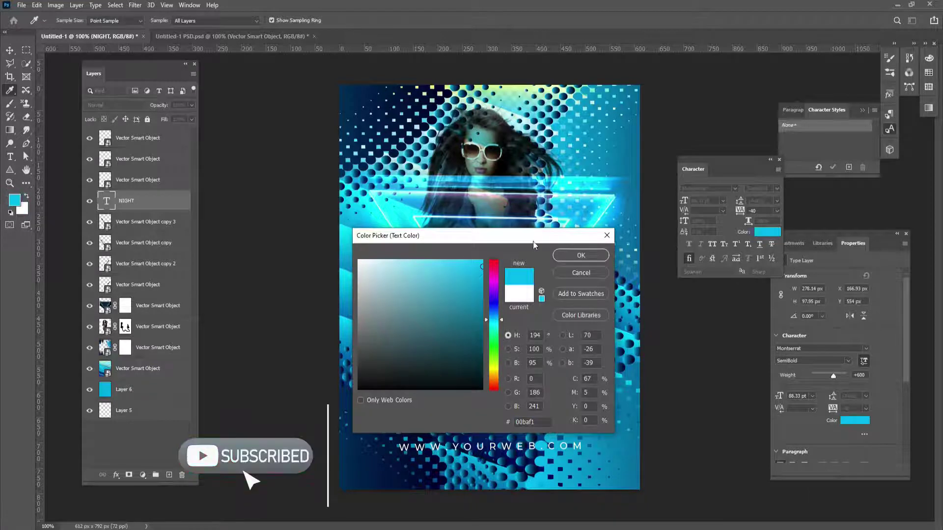
pyautogui.click(572, 256)
# Select the woman, triangles, light streaks, slanted texts and "NIGHT" layers and shift them up together by about 24 px.
pyautogui.click(150, 327)
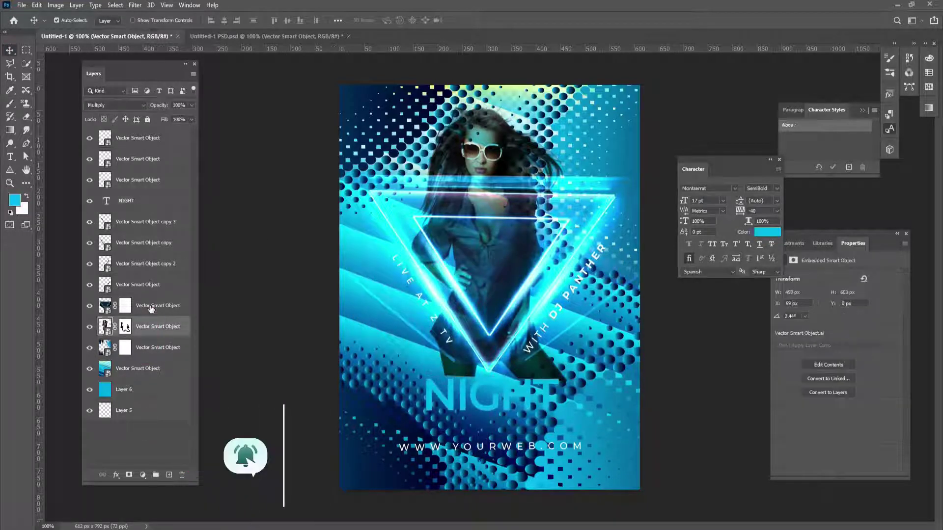
pyautogui.keyDown('ctrl'); pyautogui.click(150, 306); pyautogui.keyUp('ctrl')
pyautogui.keyDown('ctrl'); pyautogui.click(145, 285); pyautogui.keyUp('ctrl')
pyautogui.keyDown('ctrl'); pyautogui.click(140, 263); pyautogui.keyUp('ctrl')
pyautogui.keyDown('ctrl'); pyautogui.click(143, 244); pyautogui.keyUp('ctrl')
pyautogui.keyDown('ctrl'); pyautogui.click(147, 223); pyautogui.keyUp('ctrl')
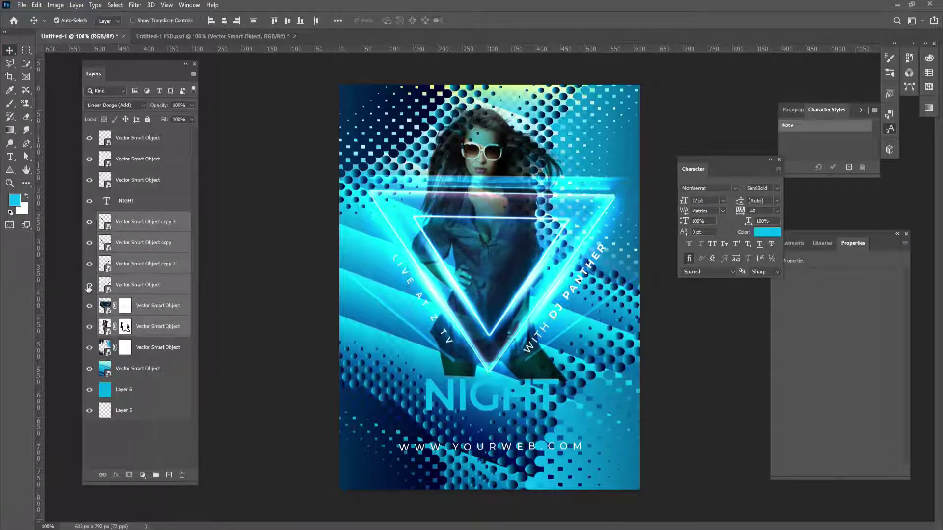
pyautogui.keyDown('ctrl'); pyautogui.click(143, 159); pyautogui.keyUp('ctrl')
pyautogui.keyDown('ctrl'); pyautogui.click(143, 138); pyautogui.keyUp('ctrl')
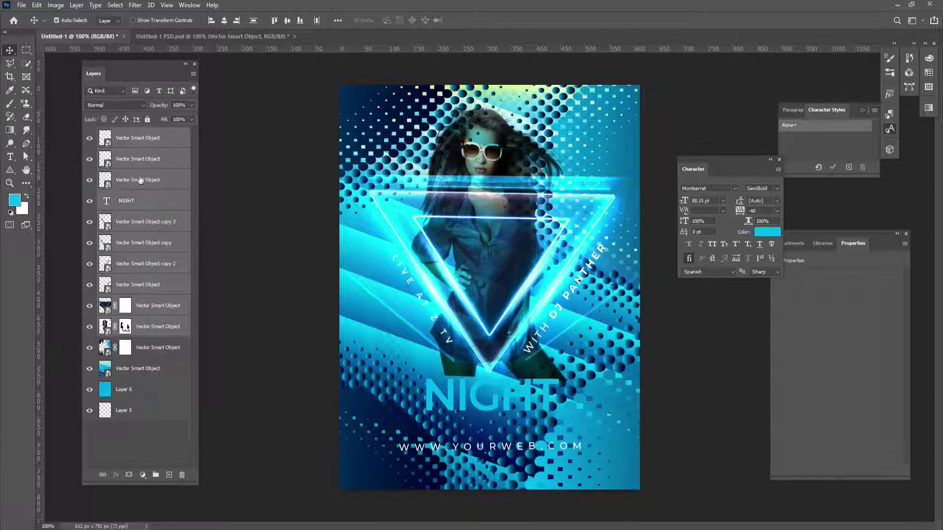
pyautogui.moveTo(495, 158); pyautogui.dragTo(498, 144)
# Duplicate the "NIGHT" text directly below itself and change the copy's wording to "Party".
pyautogui.click(482, 407)
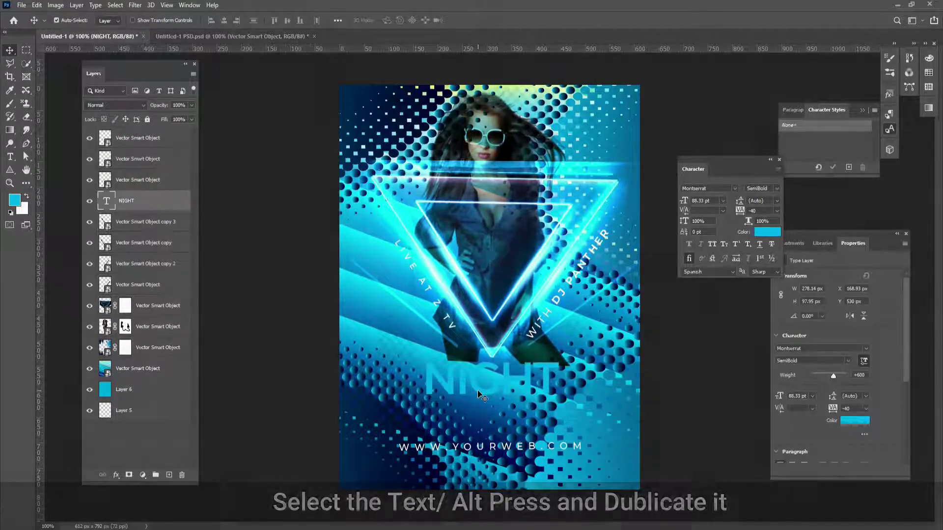
pyautogui.moveTo(482, 407); pyautogui.dragTo(599, 413)
pyautogui.press('t')
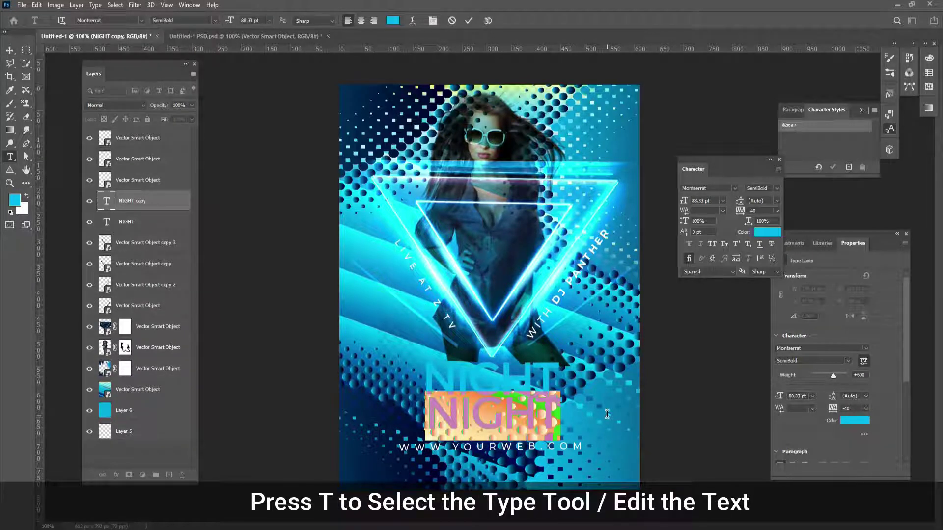
pyautogui.write('Party')
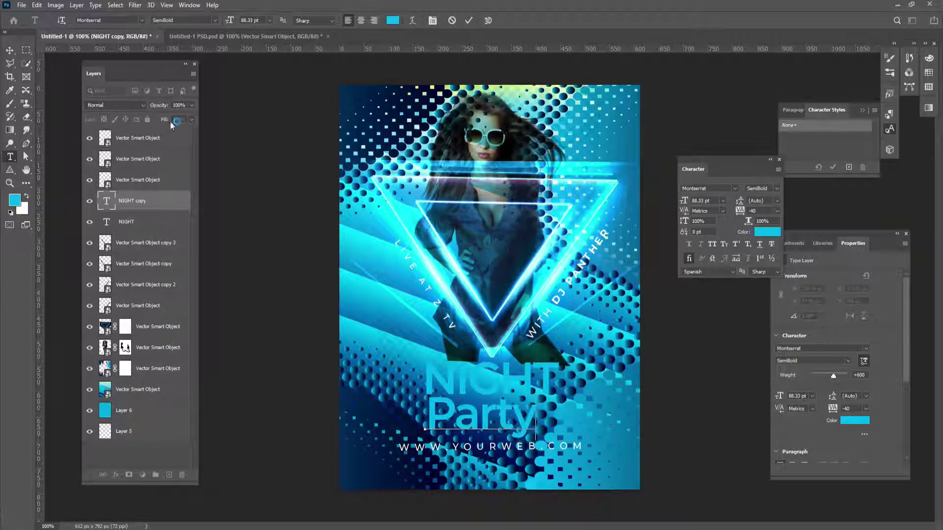
pyautogui.click(9, 50)
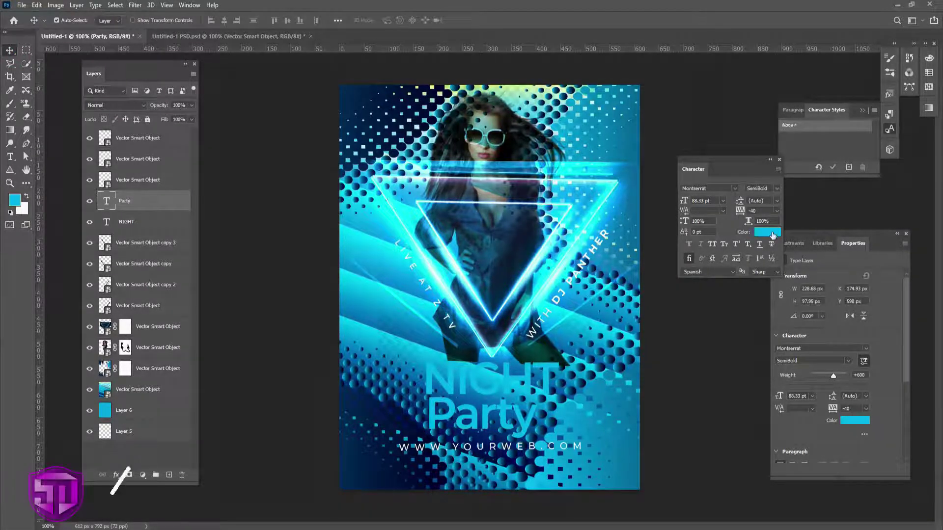
# Set the "Party" text colour to near-white, fdfdfd.
pyautogui.click(767, 232)
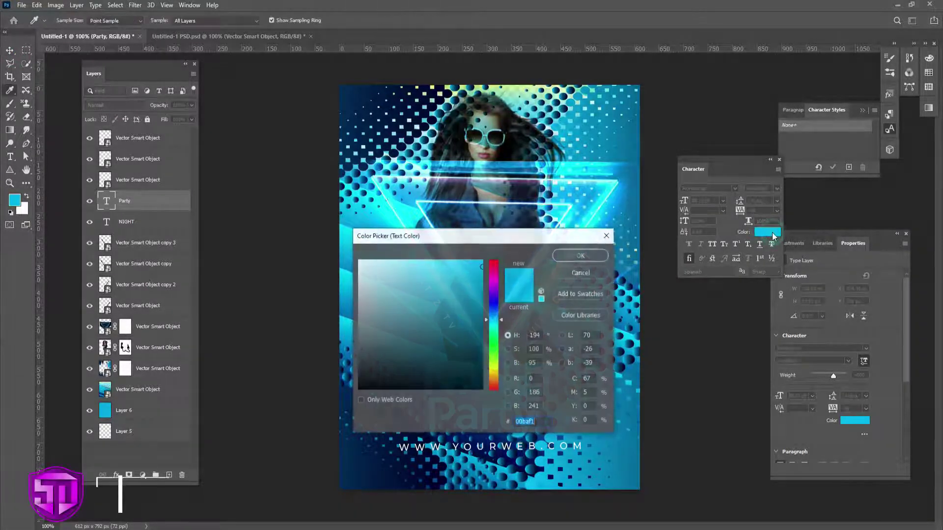
pyautogui.click(439, 201)
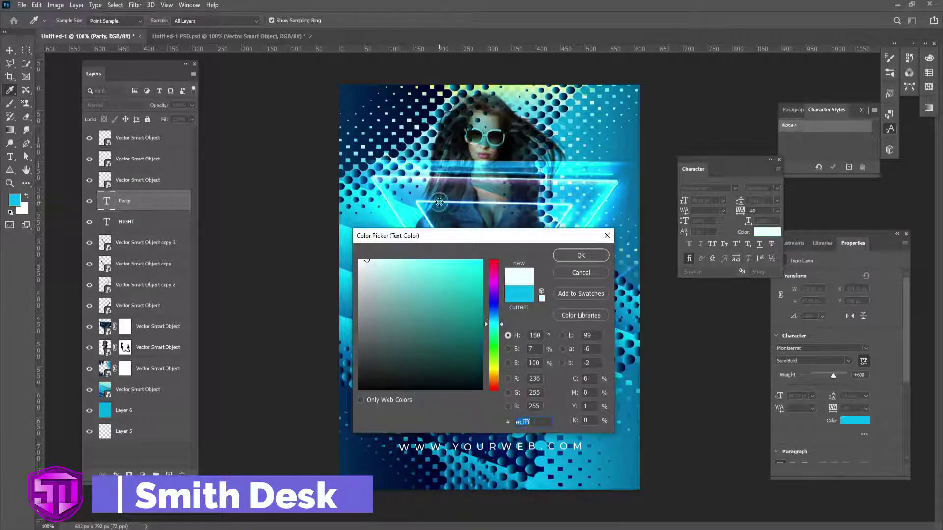
pyautogui.click(354, 261)
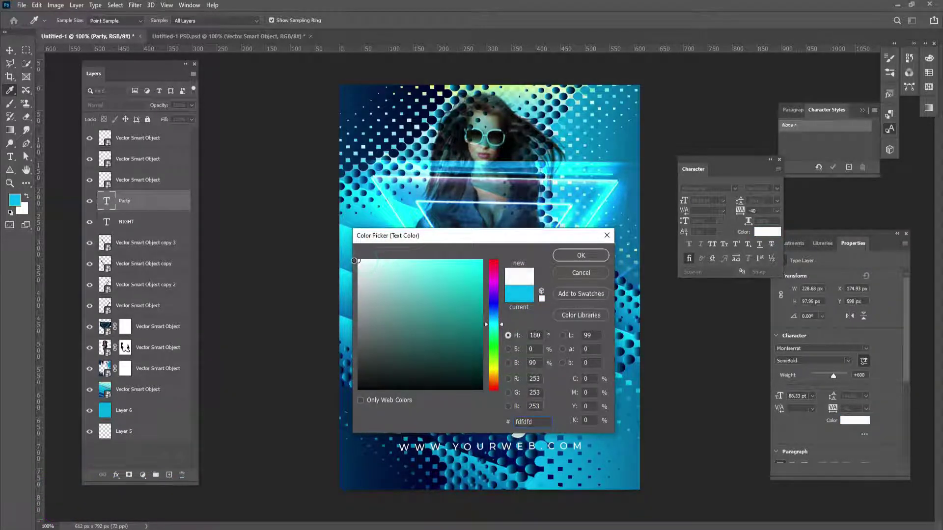
pyautogui.click(581, 255)
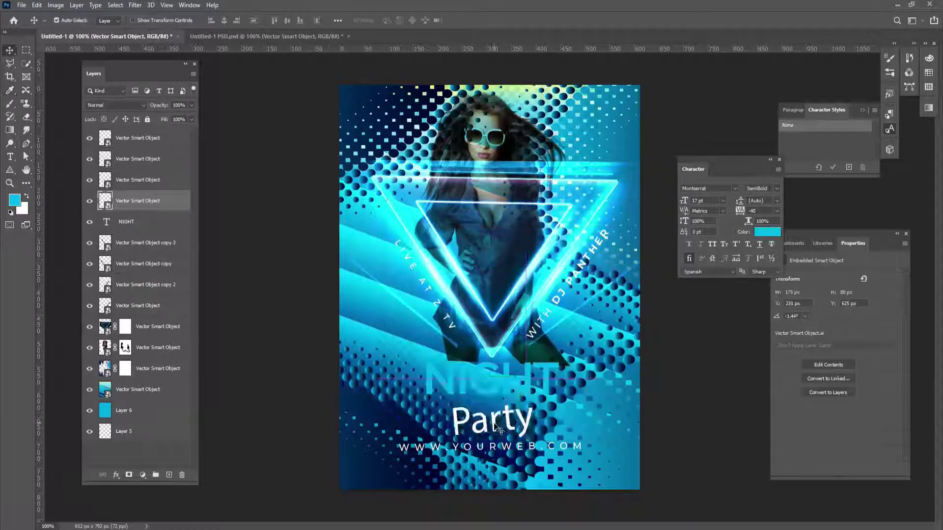
# Move the "Party" text up against the lower edge of "NIGHT" and tilt it to about -2.4°.
pyautogui.moveTo(481, 427)
pyautogui.mouseDown()
pyautogui.moveTo(481, 401)
pyautogui.moveTo(488, 411)
pyautogui.mouseUp()
pyautogui.hotkey('ctrl', 't')
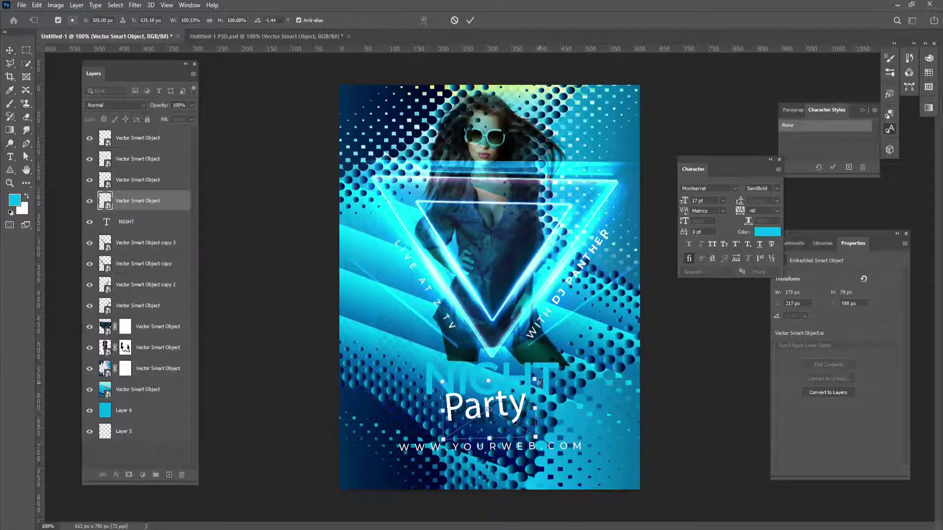
pyautogui.moveTo(542, 376); pyautogui.dragTo(541, 375)
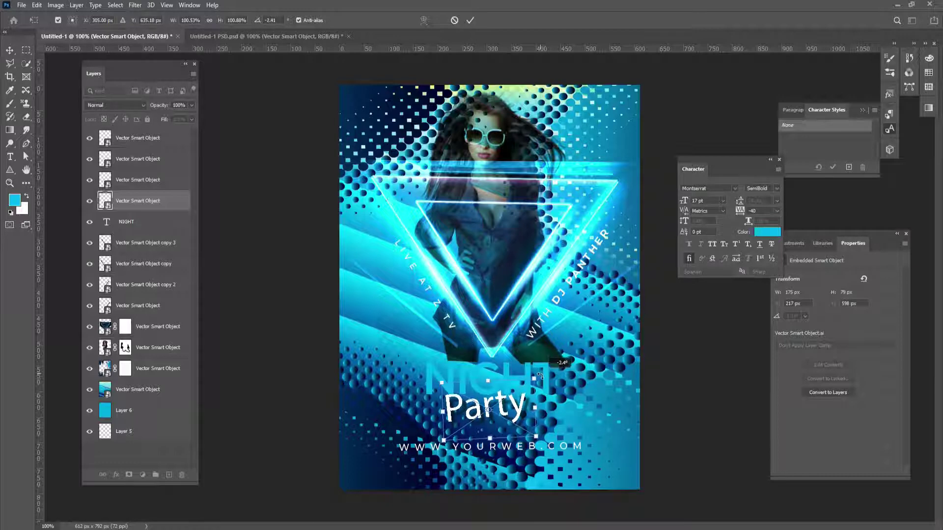
pyautogui.click(469, 20)
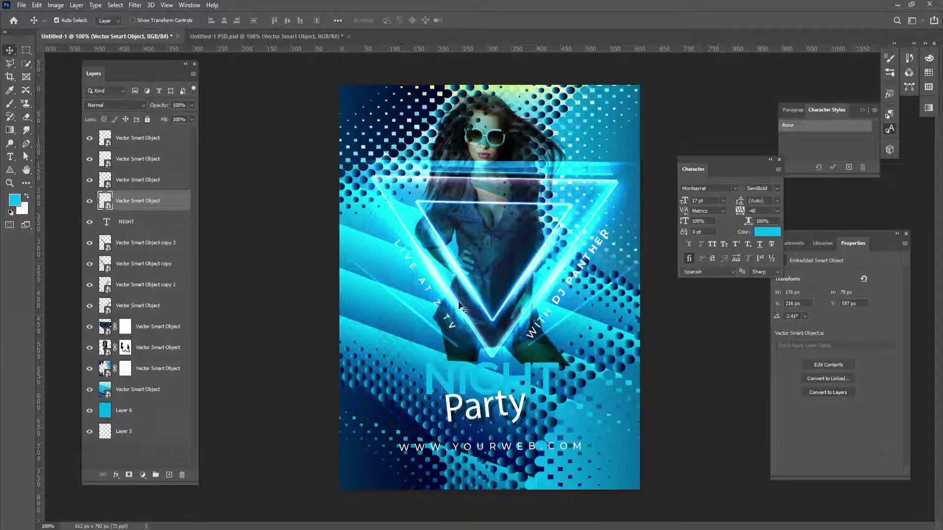
# Place two vertical guides at the left and right outer corners of the large neon triangle.
pyautogui.press('m')
pyautogui.moveTo(42, 283); pyautogui.dragTo(371, 258)
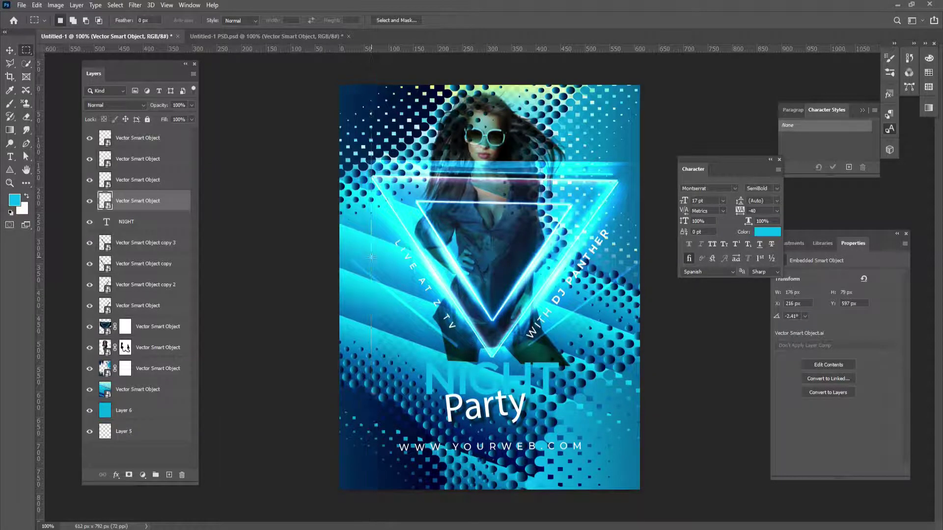
pyautogui.moveTo(41, 305); pyautogui.dragTo(619, 298)
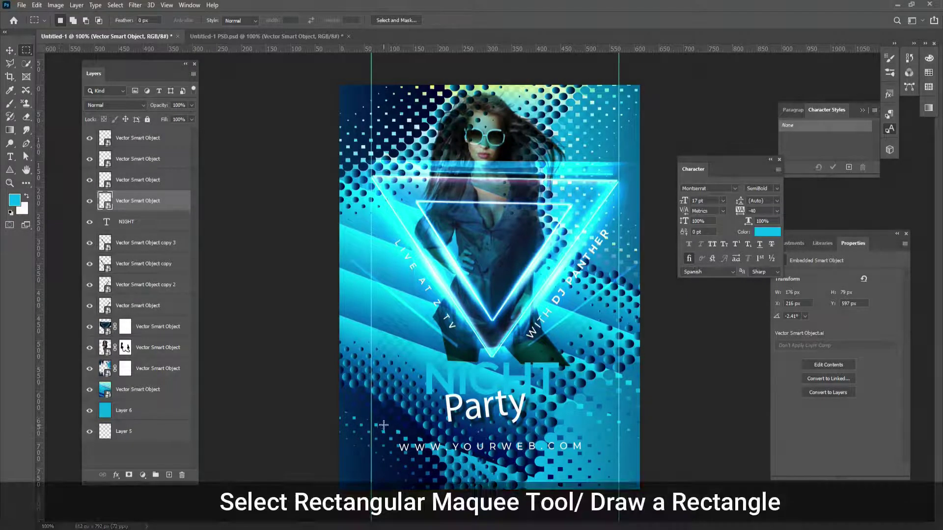
# Create a black-filled bar about 503 × 30 px on a new layer below "Party", spanning between the two guides.
pyautogui.moveTo(372, 422); pyautogui.dragTo(620, 436)
pyautogui.click(169, 474)
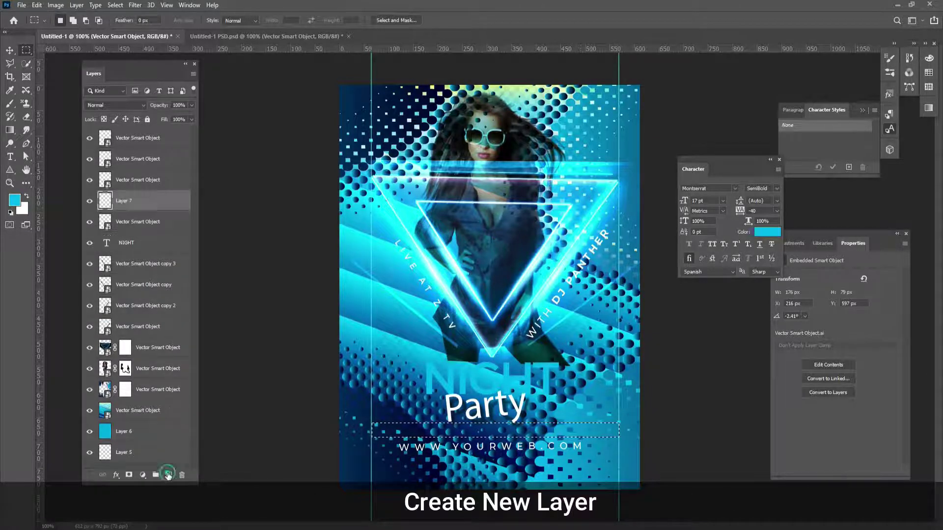
pyautogui.click(13, 199)
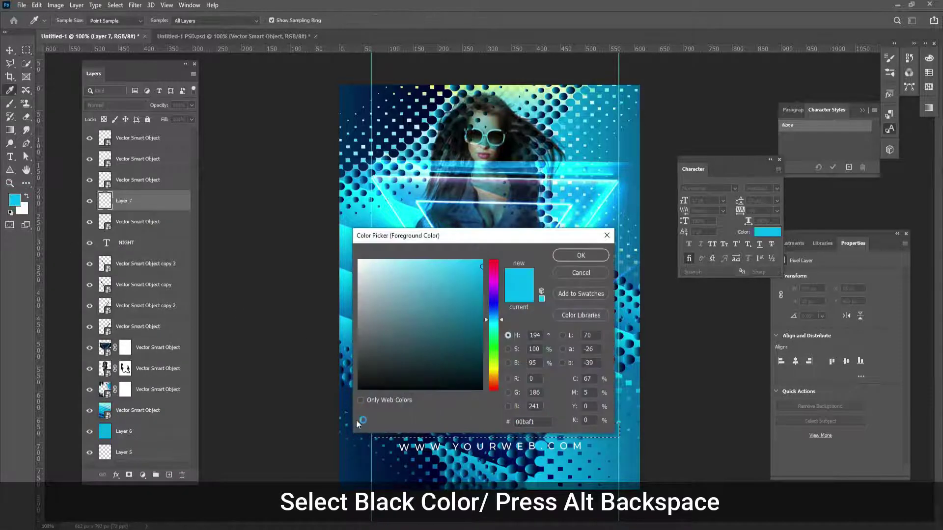
pyautogui.moveTo(363, 368); pyautogui.dragTo(358, 389)
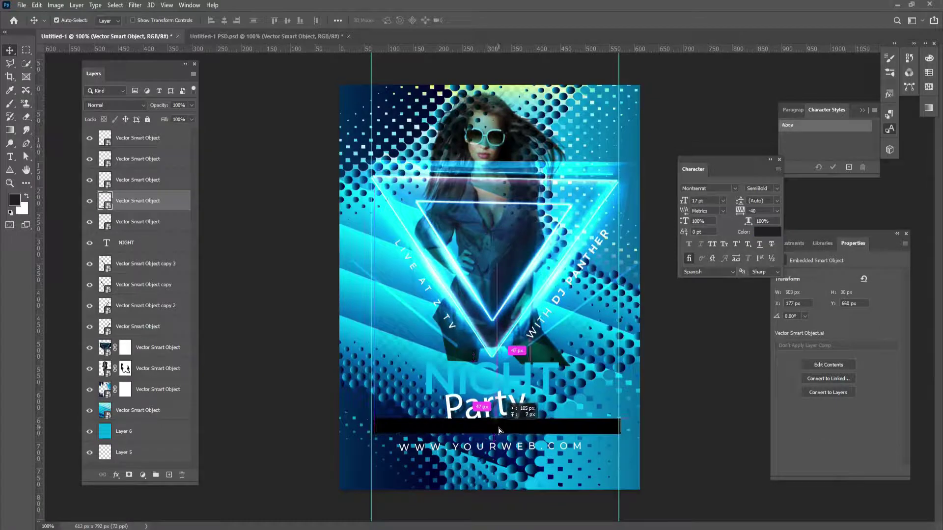
pyautogui.moveTo(499, 431); pyautogui.dragTo(497, 432)
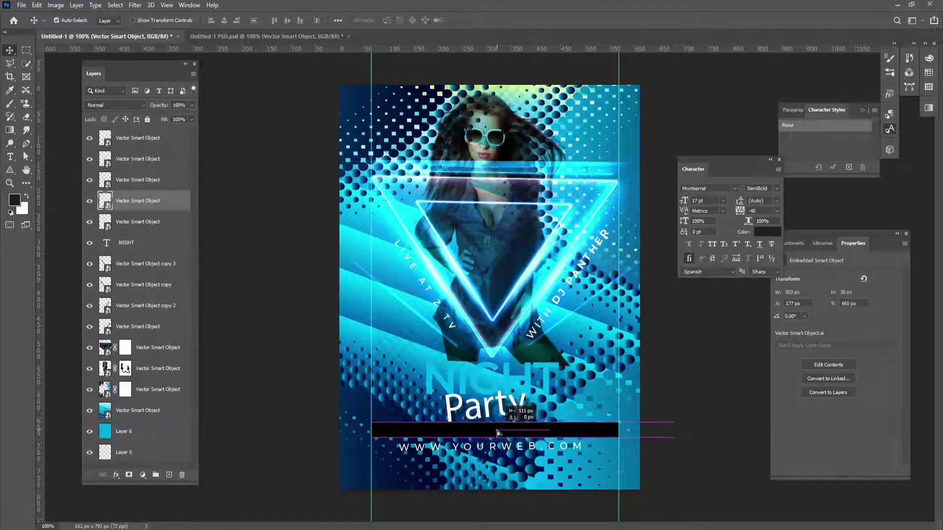
# Adjust the title spacing by nudging "NIGHT" slightly up and the web address line and black bar slightly down.
pyautogui.click(492, 370)
pyautogui.press('Up')
pyautogui.press('Up')
pyautogui.press('Up')
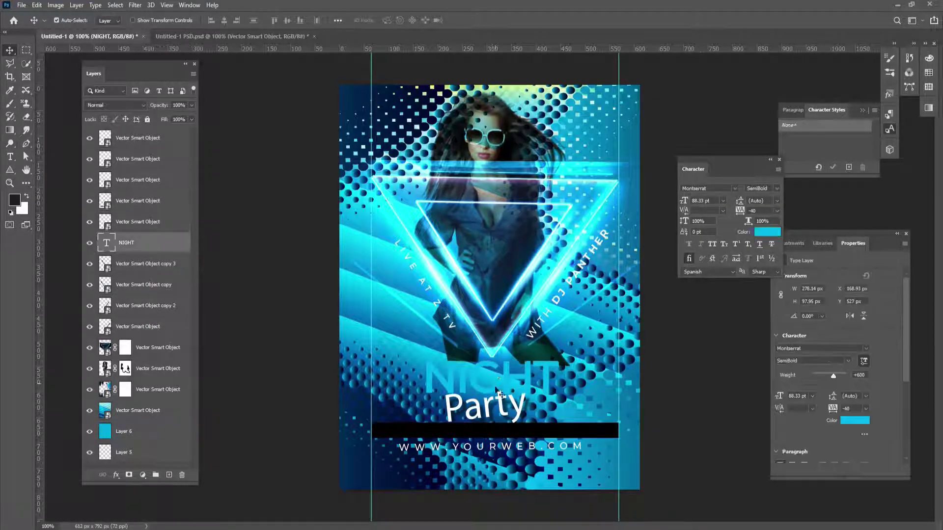
pyautogui.click(499, 399)
pyautogui.click(508, 446)
pyautogui.press('Down')
pyautogui.press('Down')
pyautogui.click(508, 432)
pyautogui.press('Down')
pyautogui.press('Down')
pyautogui.press('Down')
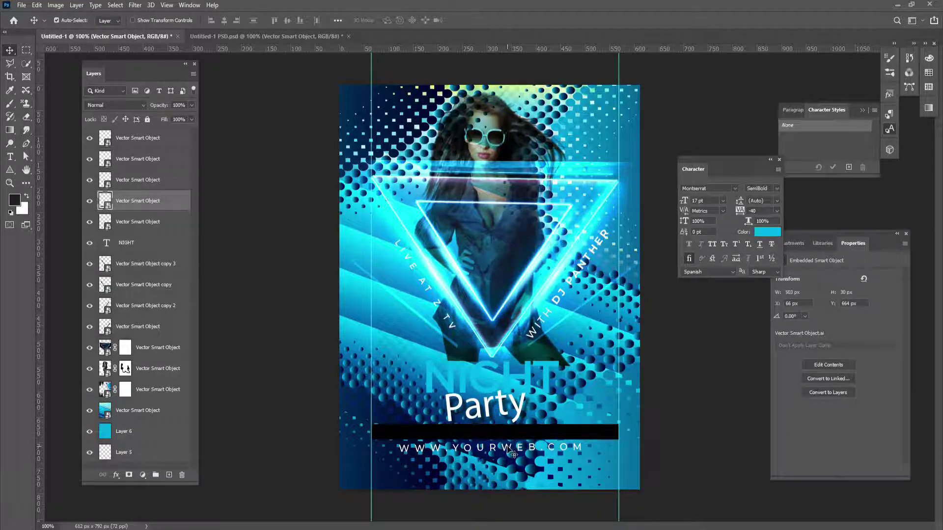
# Add the text "DISCOPARTY | LADIESNIGHT | BEERPARTY" on the black bar and centre it horizontally and vertically with the bar.
pyautogui.press('t')
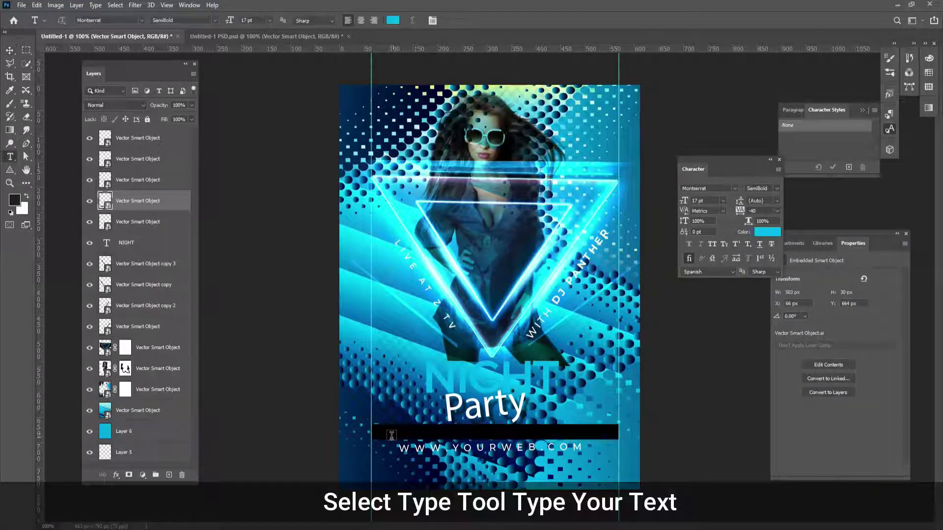
pyautogui.click(389, 435)
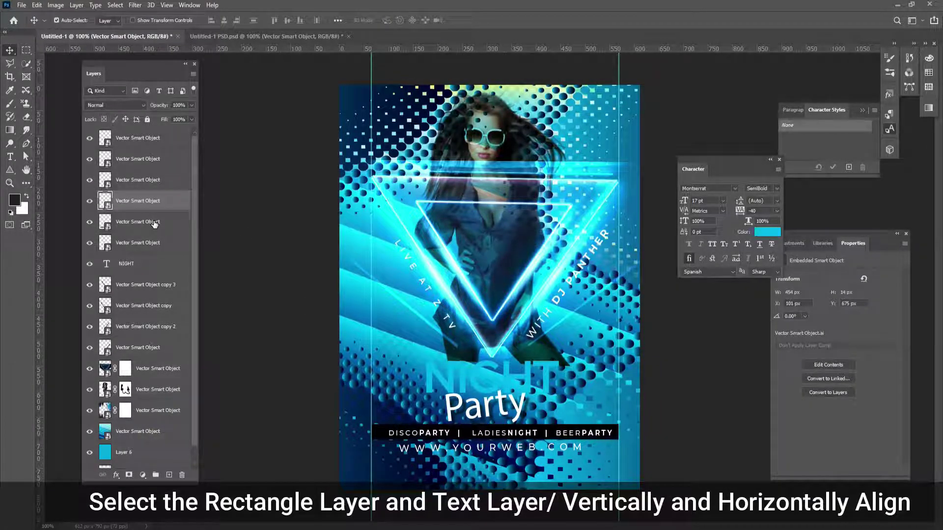
pyautogui.keyDown('shift'); pyautogui.click(154, 222); pyautogui.keyUp('shift')
pyautogui.click(225, 21)
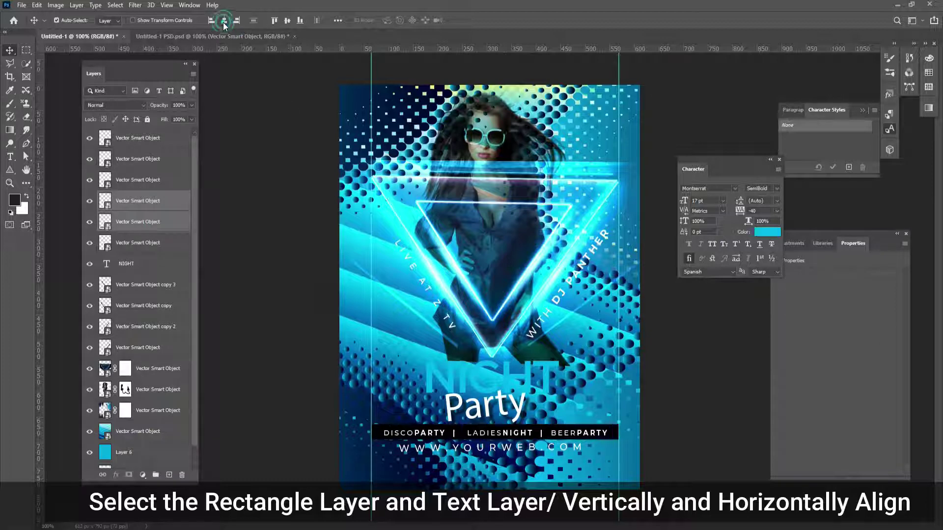
pyautogui.click(287, 21)
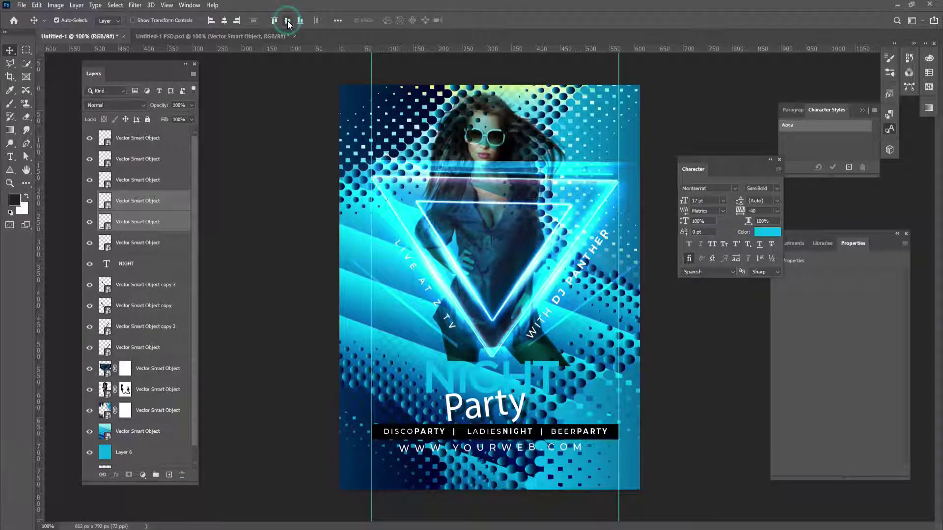
pyautogui.click(303, 269)
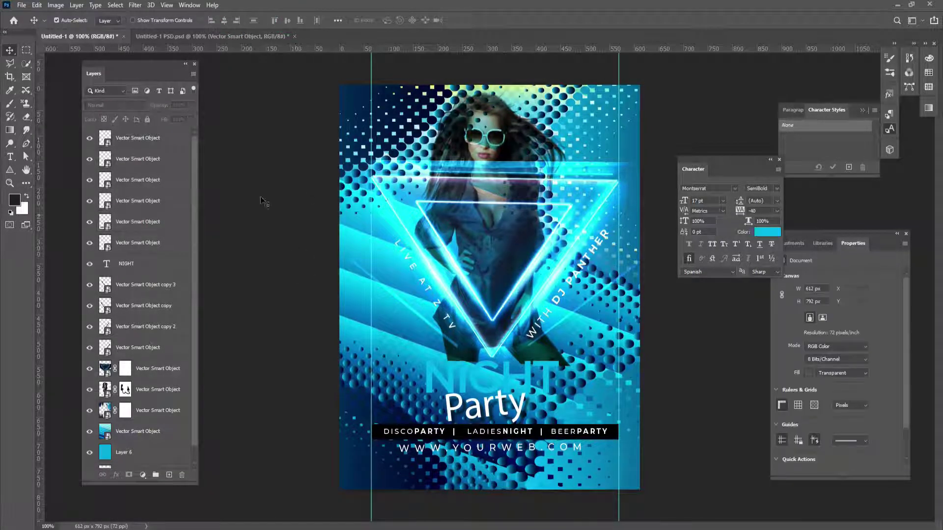
# Add the text "Club" in the poster's upper-left area, starting at the left guide.
pyautogui.press('t')
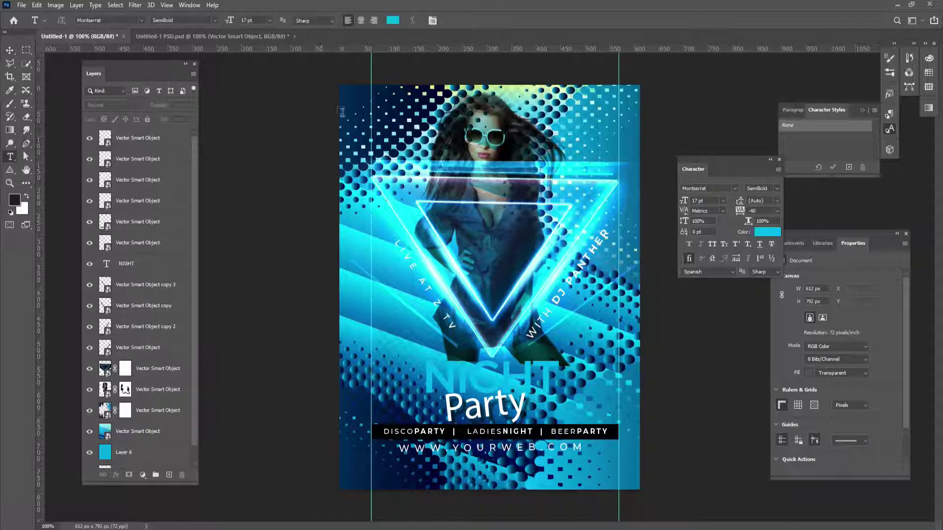
pyautogui.click(373, 118)
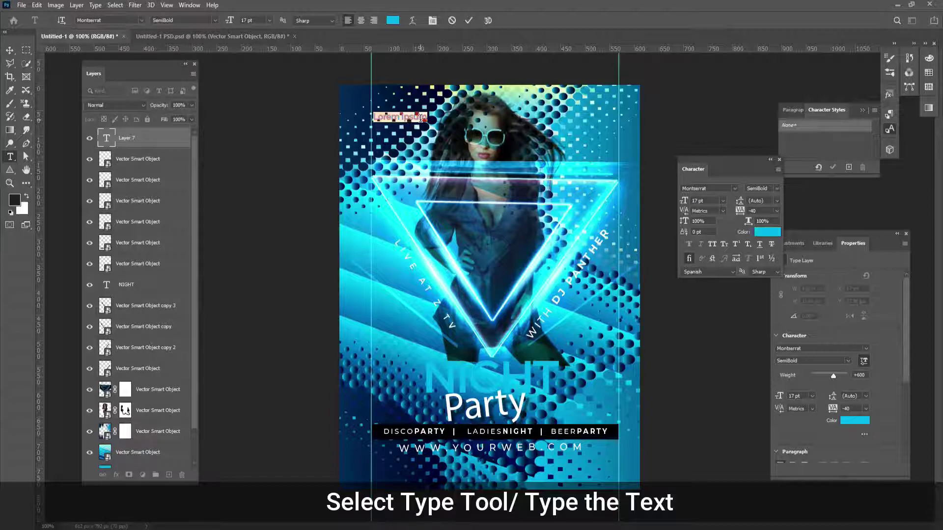
pyautogui.press('BackSpace')
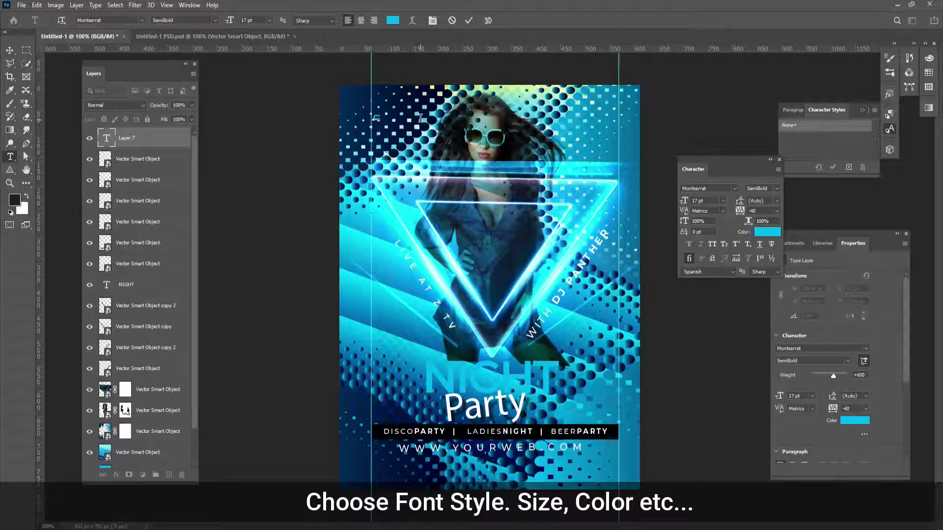
pyautogui.write('Club')
pyautogui.hotkey('ctrl', 'Return')
pyautogui.press('v')
pyautogui.moveTo(388, 119); pyautogui.dragTo(385, 124)
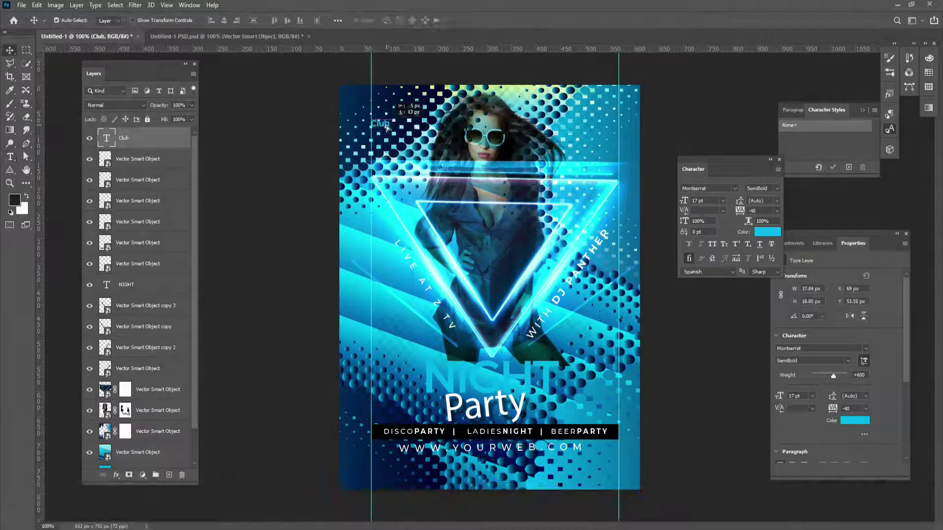
# Set the "Club" text to the Nautilus Pompilius Regular font and colour it white.
pyautogui.click(722, 189)
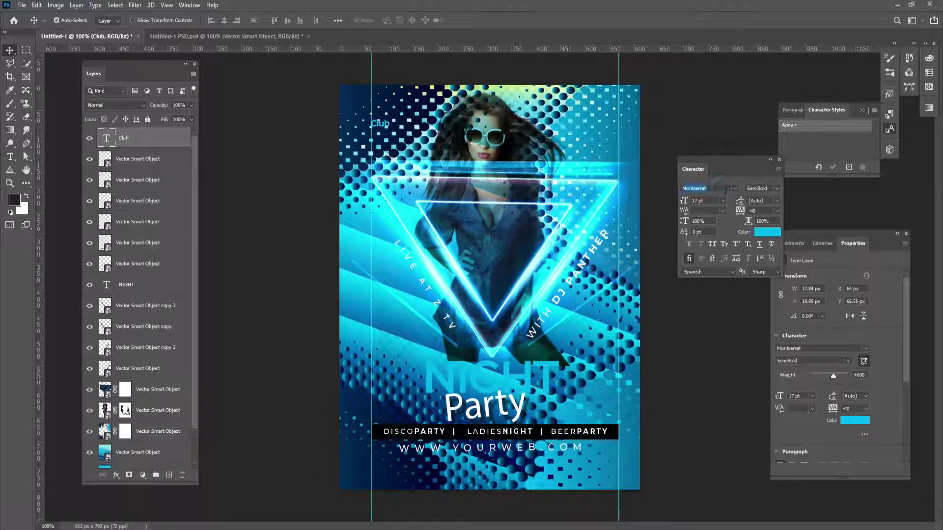
pyautogui.write('naut')
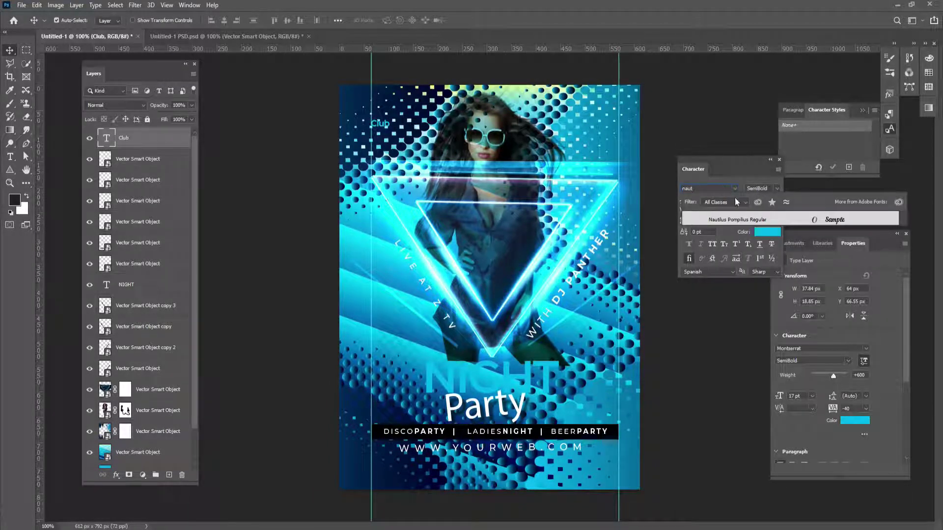
pyautogui.click(757, 222)
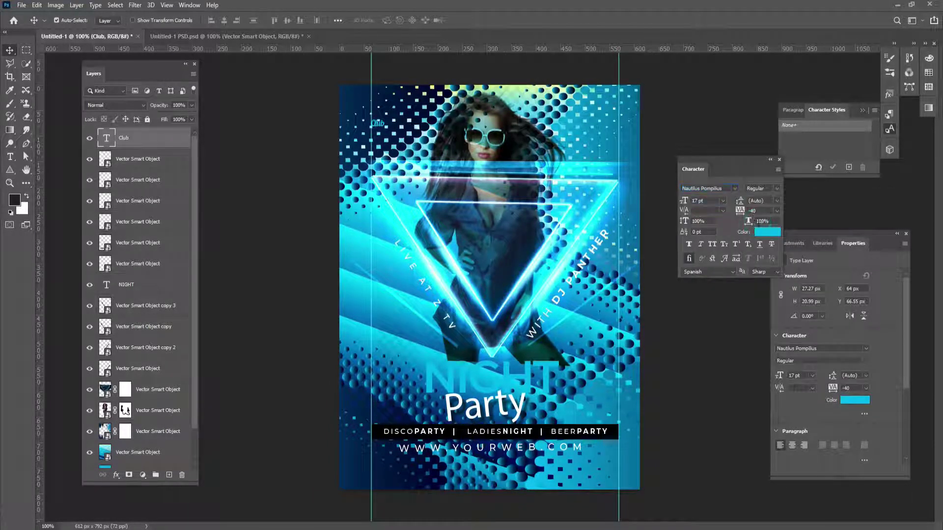
pyautogui.click(773, 237)
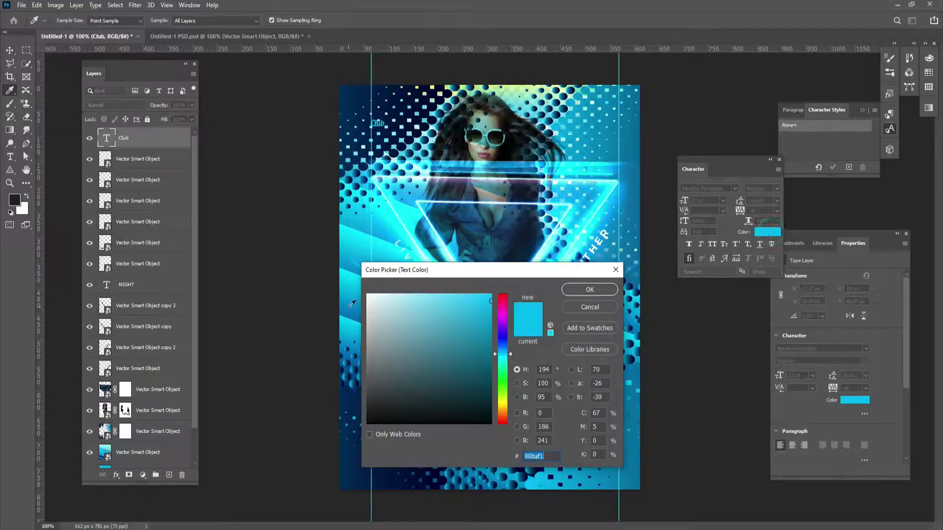
pyautogui.click(370, 296)
pyautogui.click(589, 290)
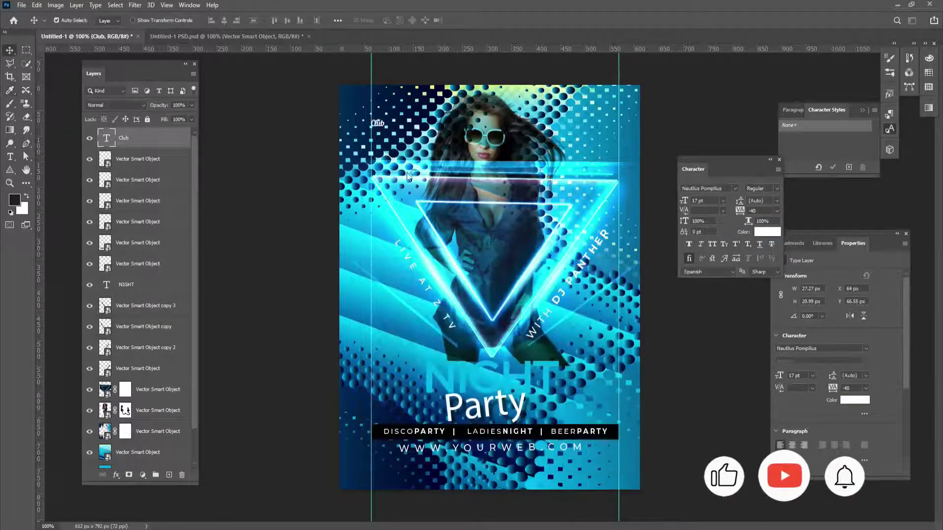
# Scale the "Club" text up to about 33 pt, keeping its left edge at the left guide.
pyautogui.hotkey('ctrl', 't')
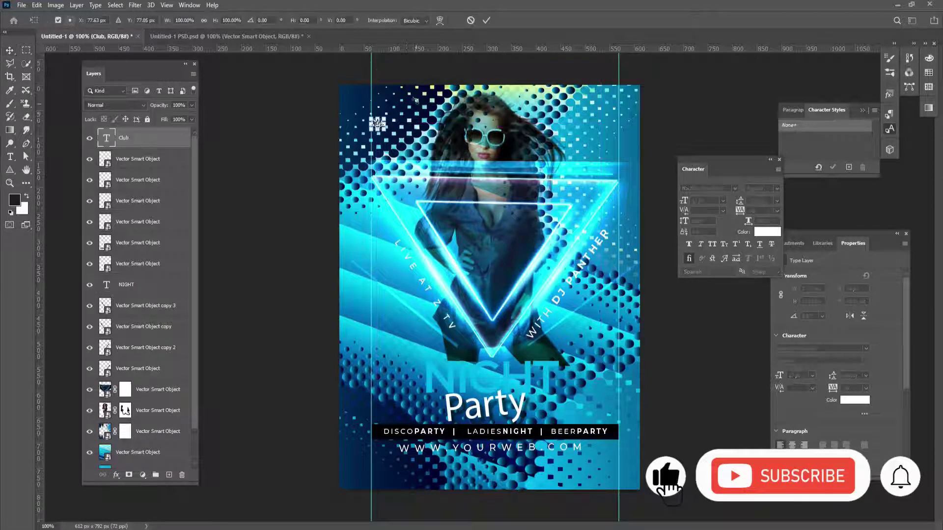
pyautogui.moveTo(387, 119); pyautogui.dragTo(393, 126)
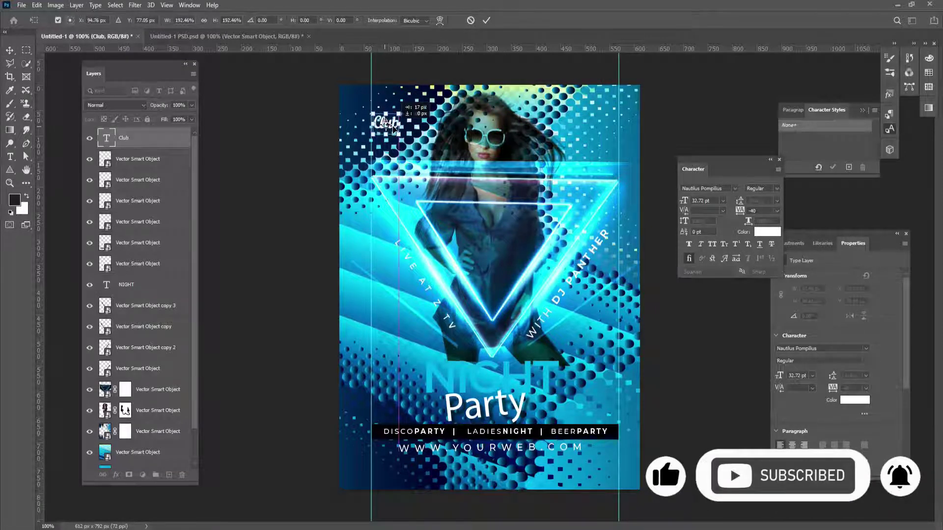
pyautogui.click(487, 20)
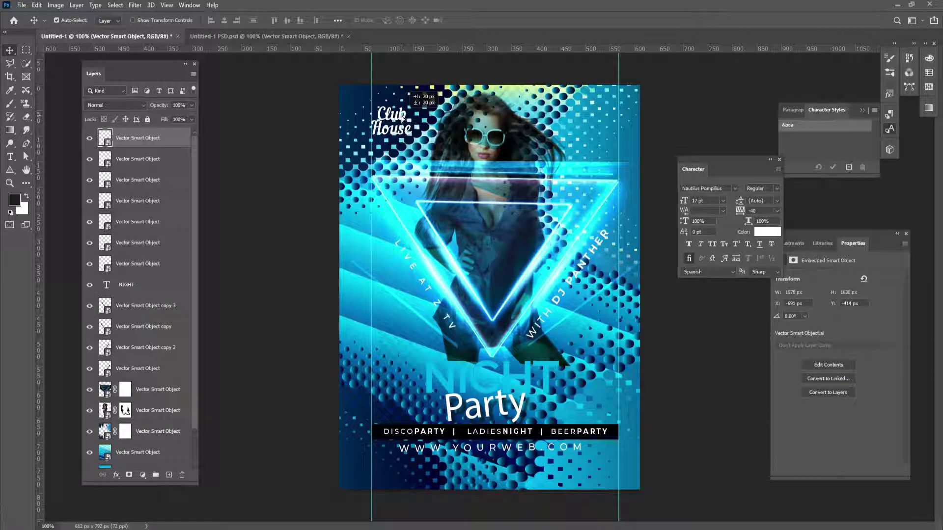
# Add the text "Dec" in the poster's upper-right area and set its font to Montserrat SemiBold.
pyautogui.moveTo(402, 116); pyautogui.dragTo(605, 121)
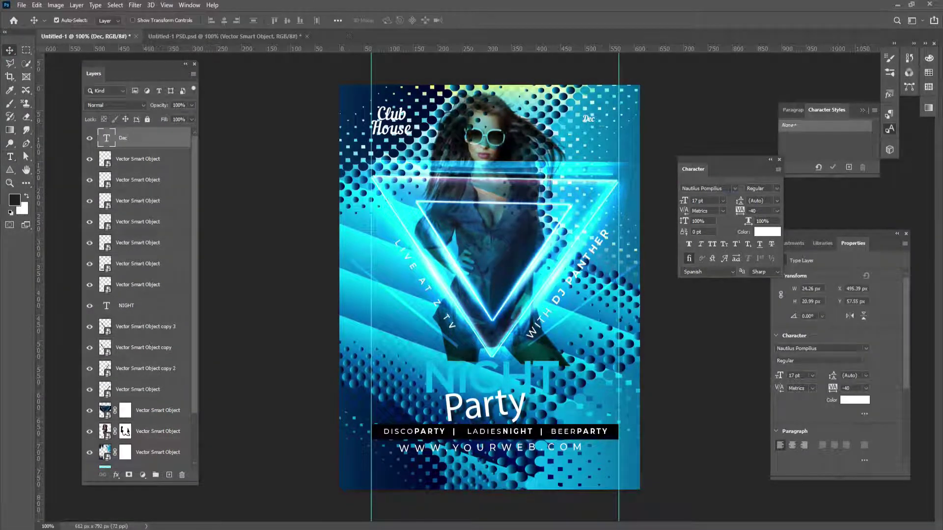
pyautogui.click(729, 190)
pyautogui.write('mont')
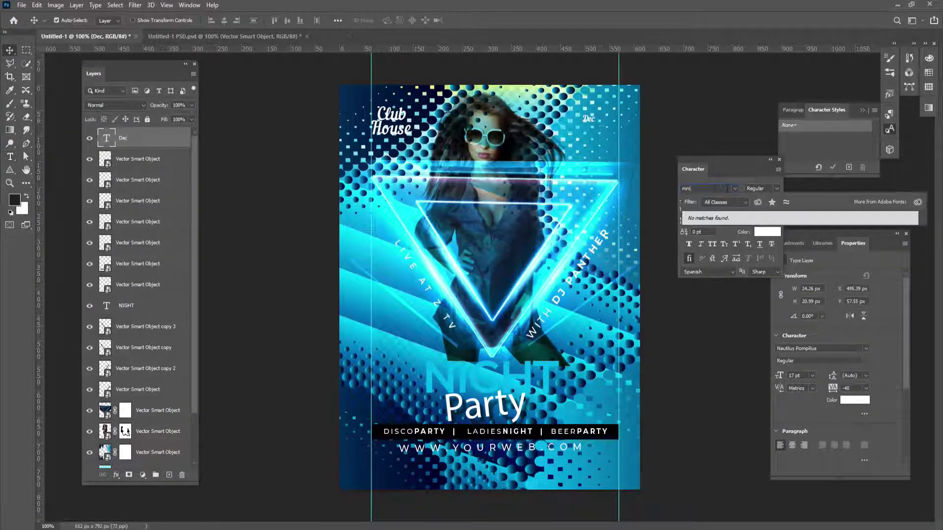
pyautogui.click(743, 338)
# Duplicate the month text just below itself near the right guide and change the copy's wording to "31".
pyautogui.moveTo(594, 120); pyautogui.dragTo(610, 133)
pyautogui.doubleClick(608, 132)
pyautogui.write('31')
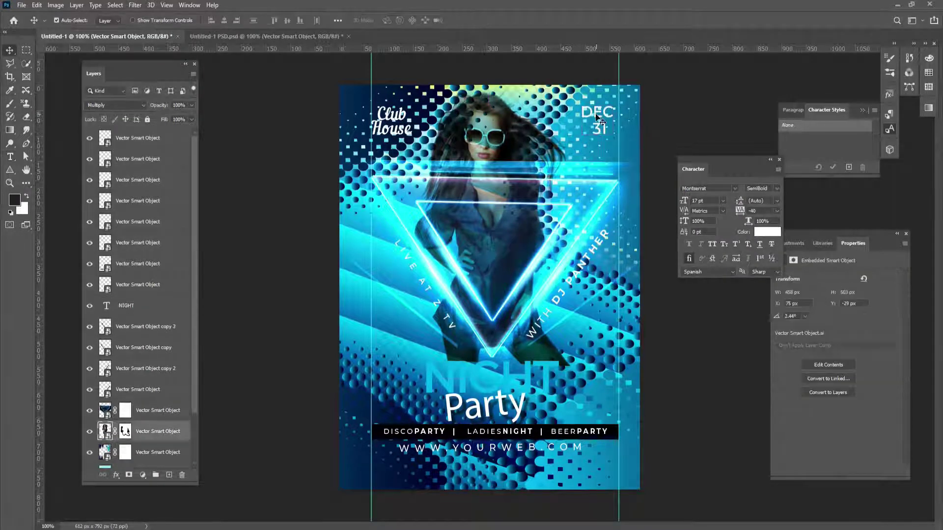
pyautogui.moveTo(596, 119); pyautogui.dragTo(596, 119)
pyautogui.moveTo(565, 54); pyautogui.dragTo(562, 3)
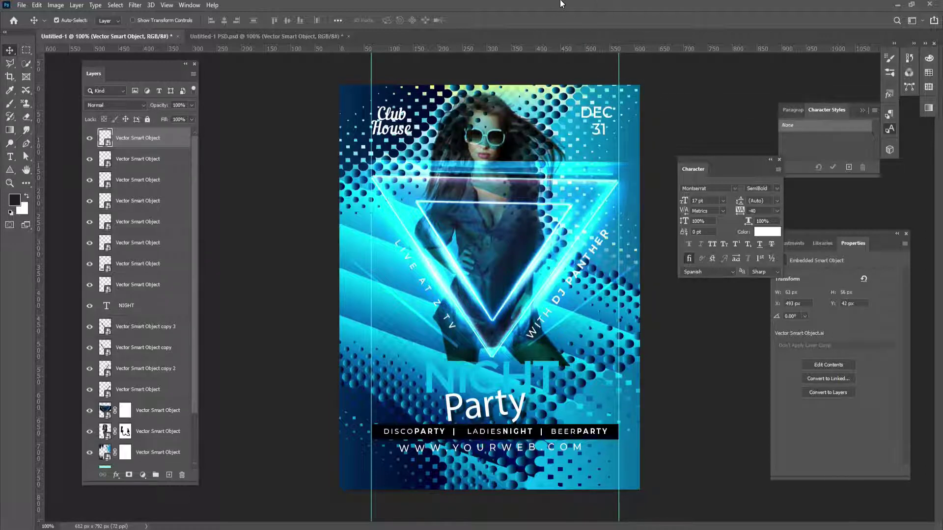
# Add Stroke, Inner Glow and Drop Shadow effects to the "NIGHT" text and check each effect's settings.
pyautogui.click(506, 372)
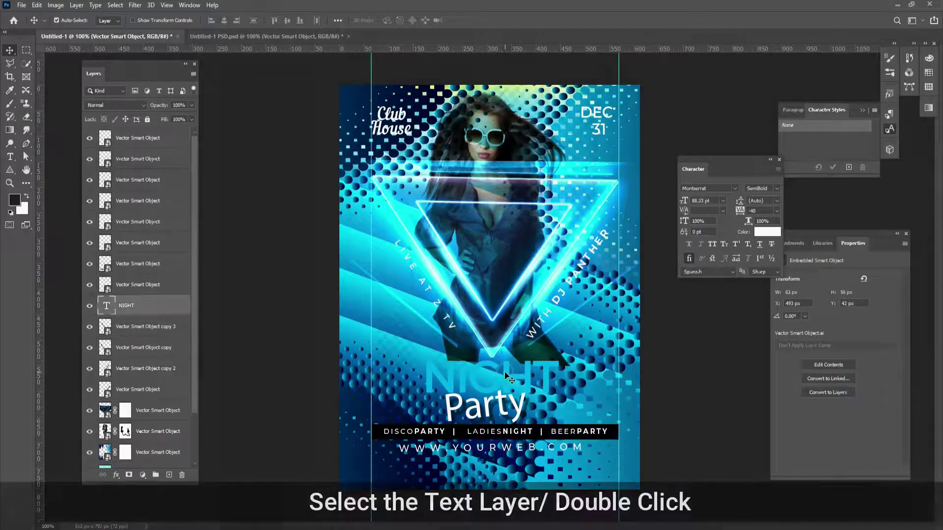
pyautogui.doubleClick(175, 305)
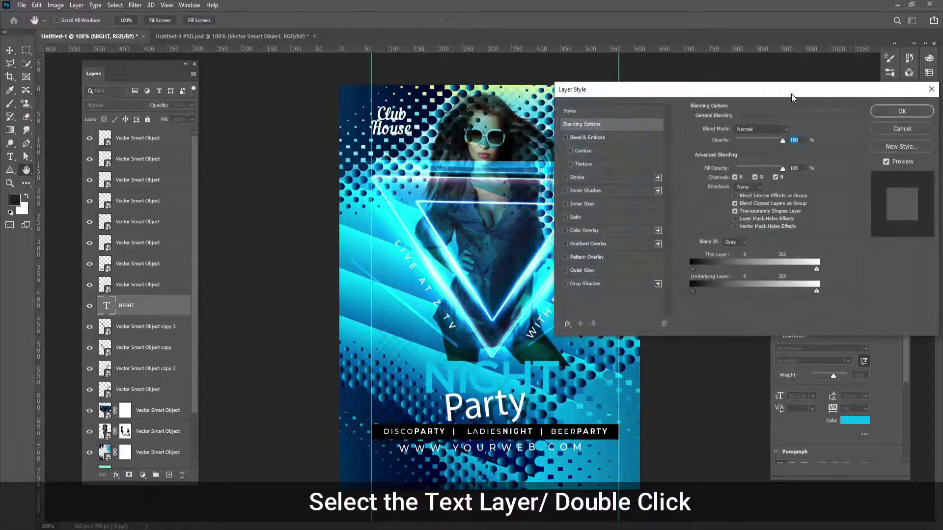
pyautogui.moveTo(792, 97); pyautogui.dragTo(541, 149)
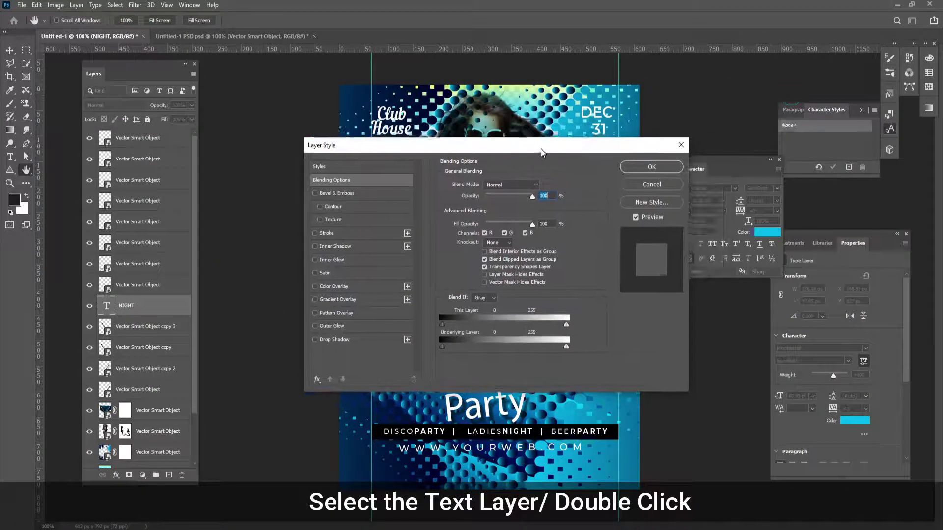
pyautogui.click(315, 230)
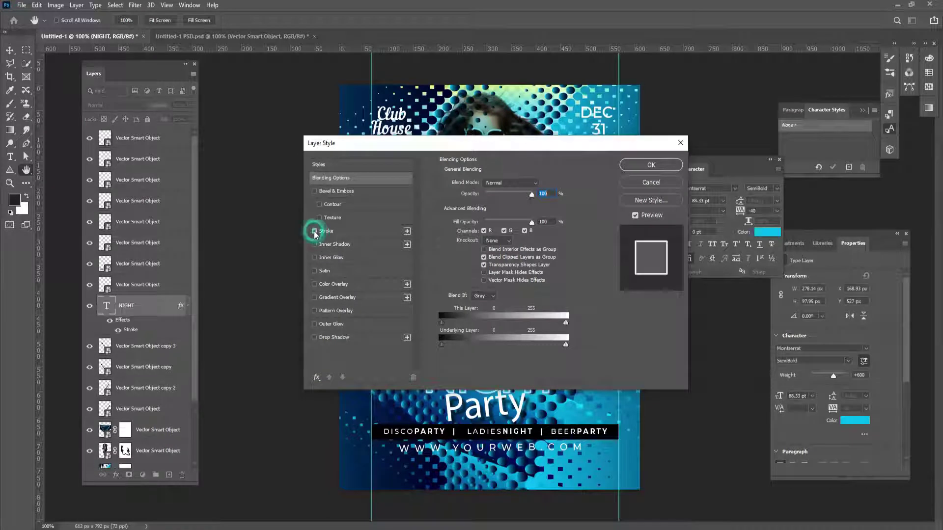
pyautogui.click(315, 258)
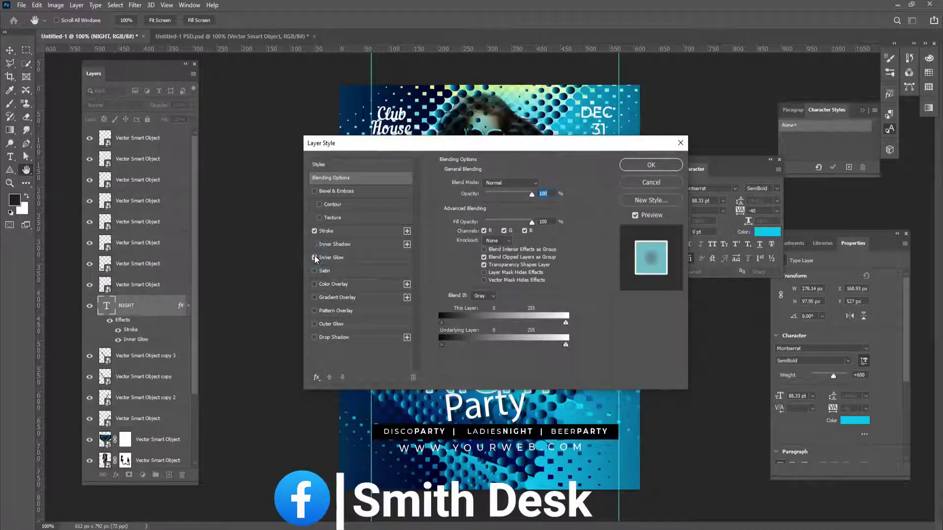
pyautogui.click(314, 337)
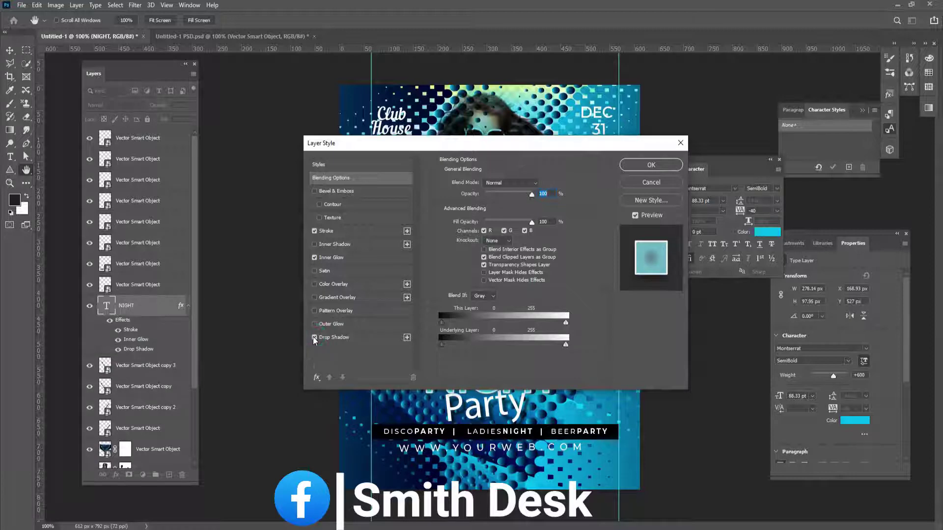
pyautogui.click(331, 230)
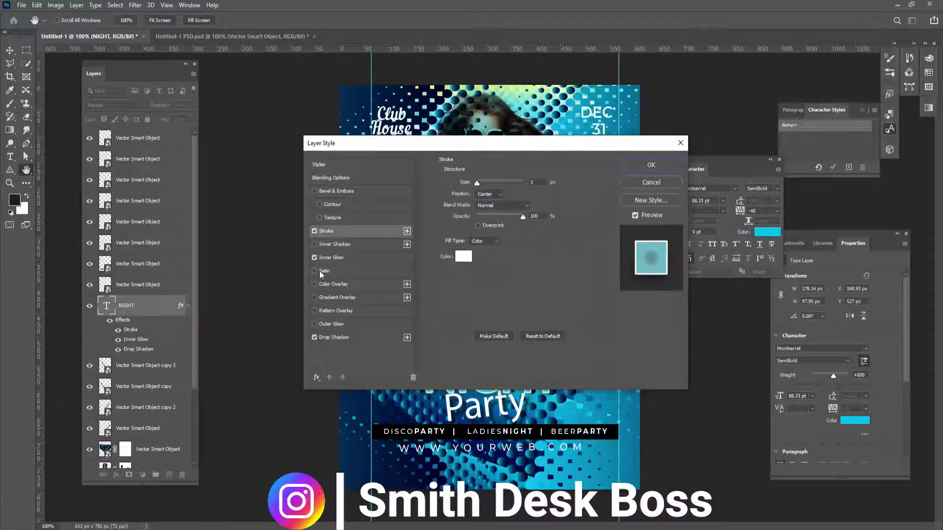
pyautogui.click(334, 259)
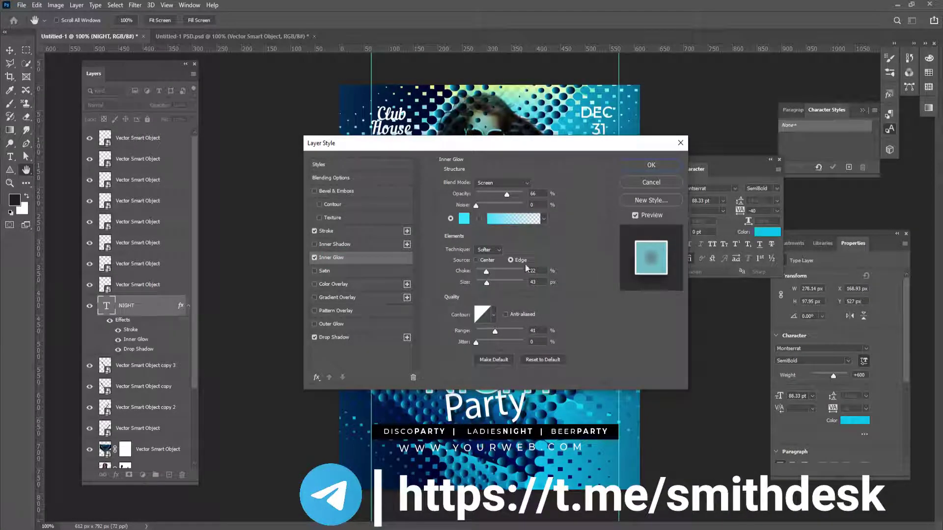
pyautogui.click(334, 337)
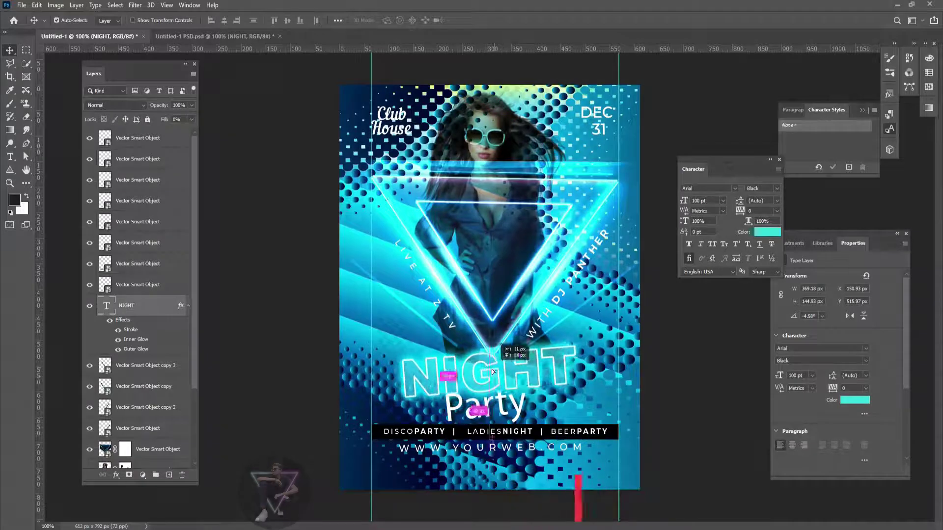
# Move the tilted "NIGHT" title and the "Party" text below it slightly to the right and down.
pyautogui.moveTo(491, 369); pyautogui.dragTo(501, 374)
pyautogui.moveTo(521, 405); pyautogui.dragTo(534, 418)
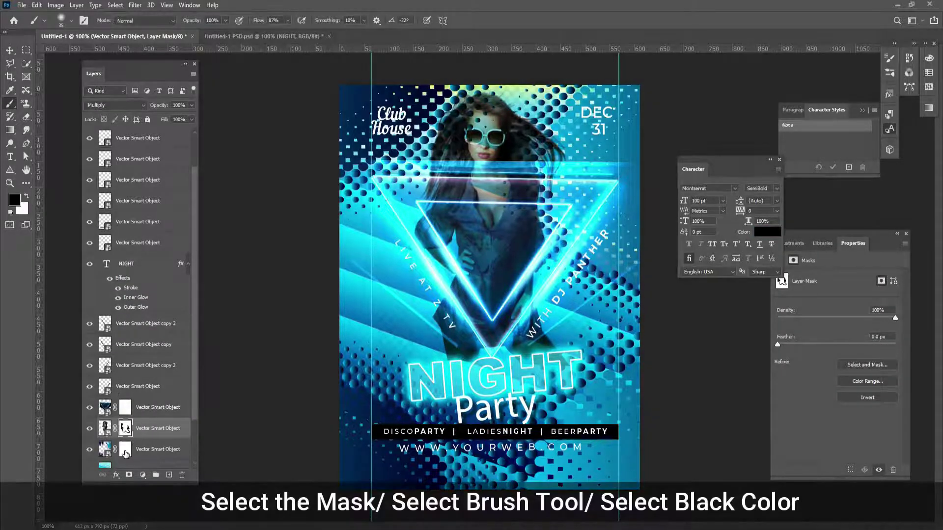
# Paint black on the halftone layer's mask with a progressively smaller brush to clear the dots over the woman's face and hair.
pyautogui.click(125, 451)
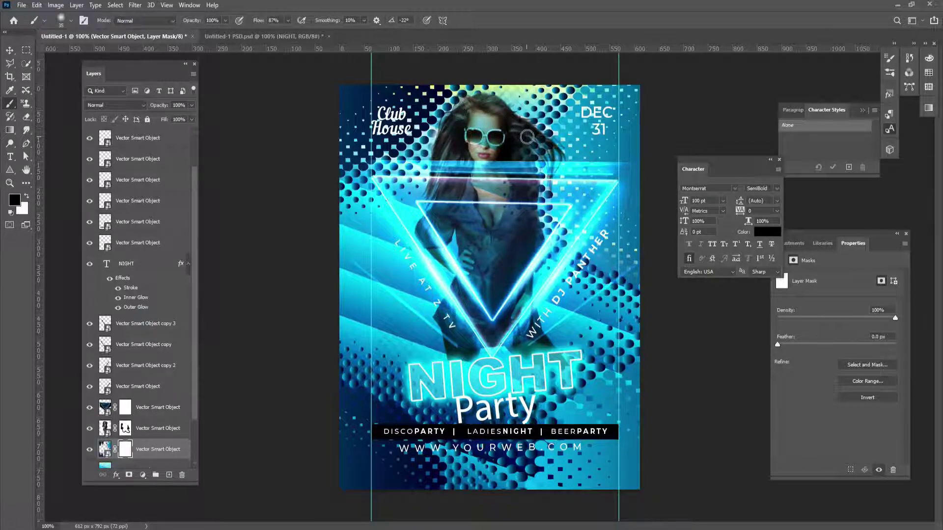
pyautogui.moveTo(527, 137); pyautogui.dragTo(455, 141)
pyautogui.hotkey('ctrl', '+')
pyautogui.moveTo(553, 92); pyautogui.dragTo(478, 326)
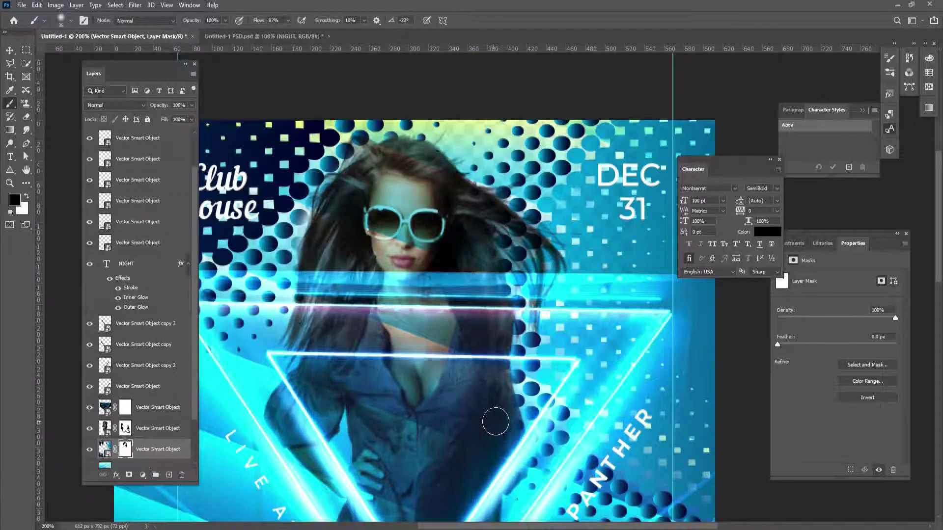
pyautogui.press('[')
pyautogui.press('[')
pyautogui.press('[')
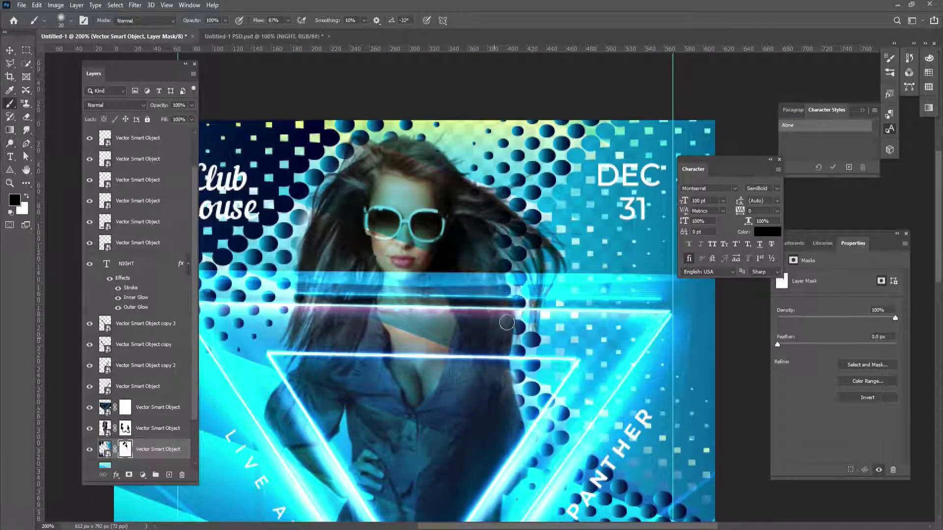
pyautogui.press('[')
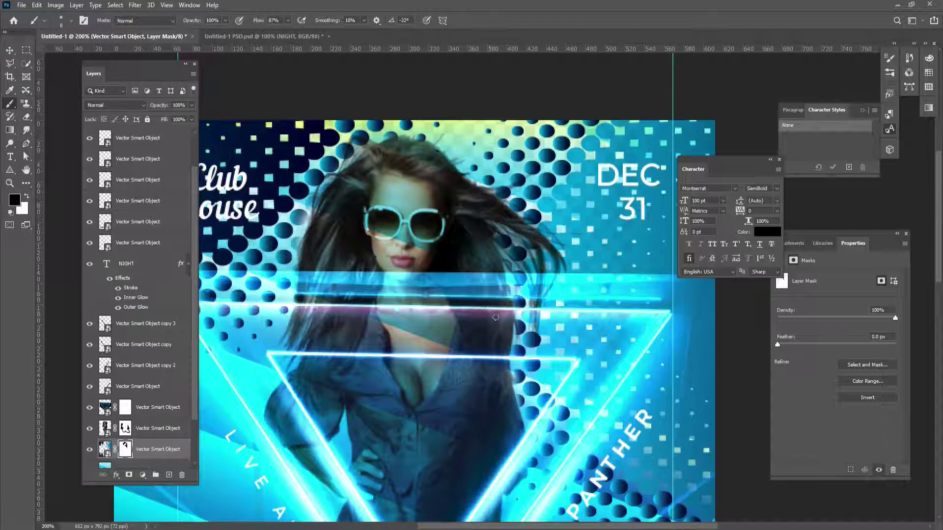
pyautogui.hotkey('ctrl', '-')
pyautogui.hotkey('ctrl', '-')
pyautogui.hotkey('ctrl', '-')
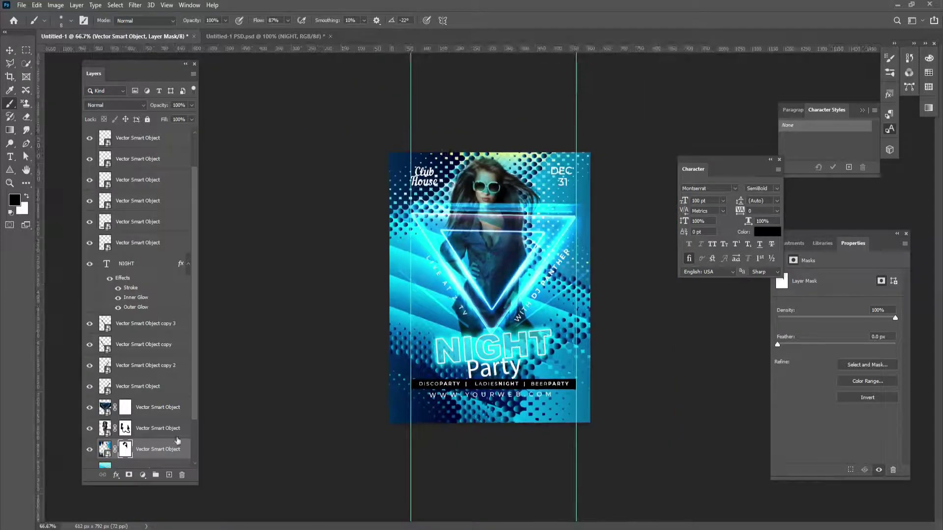
# Paint black with a 40 px brush on the Linear Dodge (Add) triangle layer's mask over the woman's hair and neck.
pyautogui.click(125, 408)
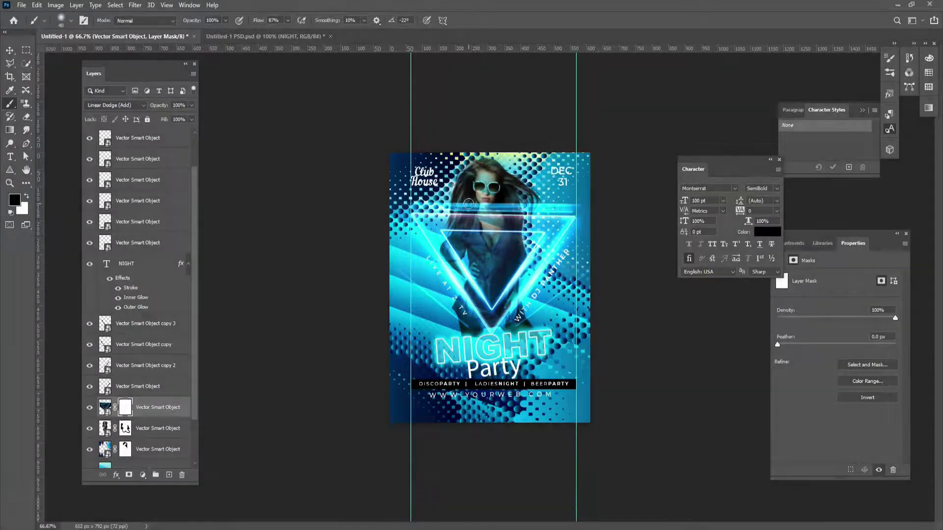
pyautogui.press(']')
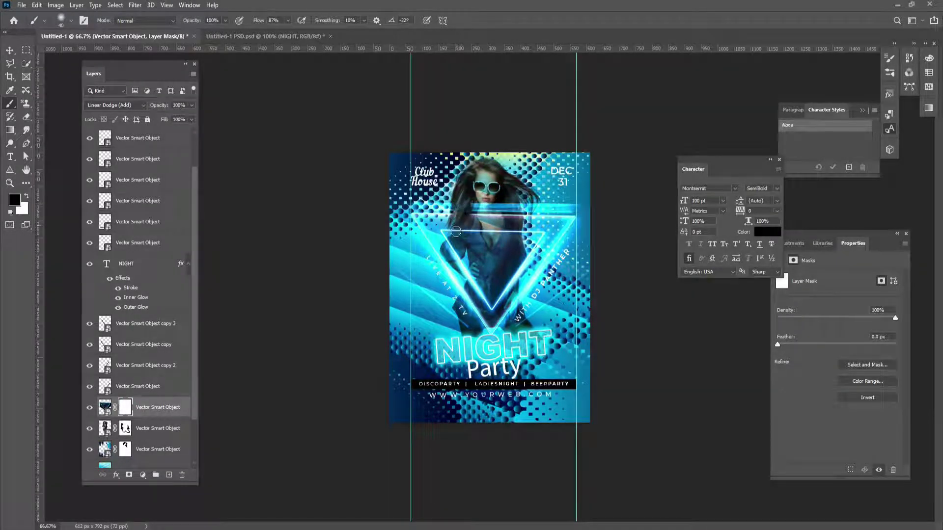
pyautogui.moveTo(469, 206)
pyautogui.mouseDown()
pyautogui.moveTo(471, 236)
pyautogui.moveTo(472, 210)
pyautogui.moveTo(463, 233)
pyautogui.moveTo(474, 227)
pyautogui.moveTo(478, 239)
pyautogui.moveTo(484, 230)
pyautogui.moveTo(480, 243)
pyautogui.moveTo(499, 201)
pyautogui.moveTo(508, 230)
pyautogui.mouseUp()
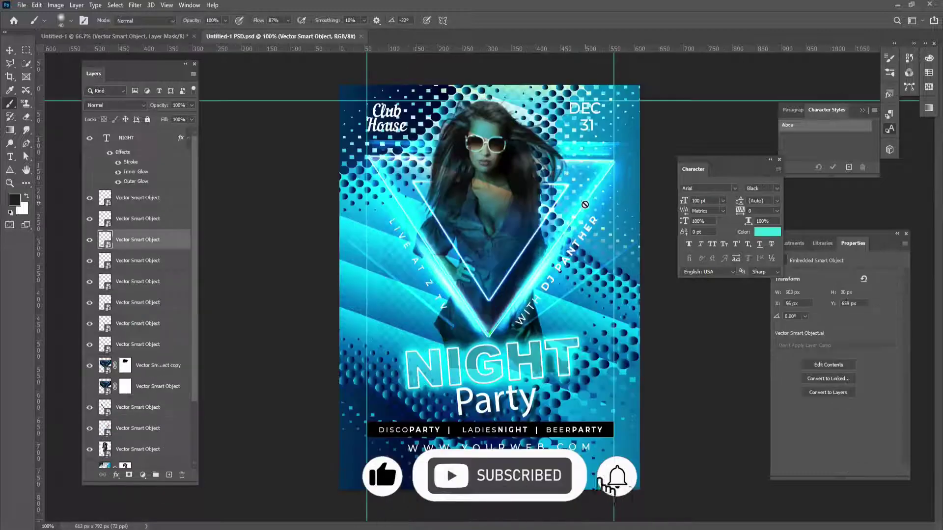
# Activate the Move tool in Untitled-1 PSD.psd and shorten the Layers panel to view the finished poster.
pyautogui.click(8, 51)
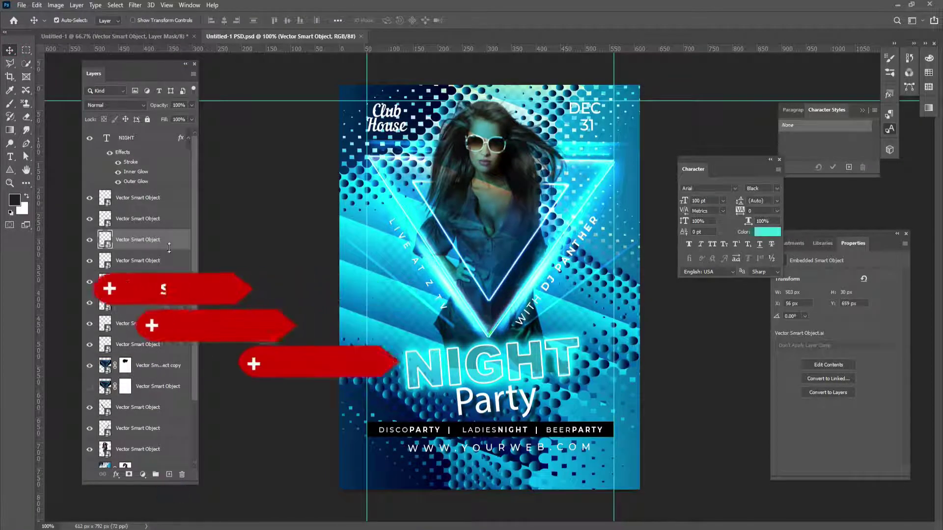
pyautogui.moveTo(170, 484); pyautogui.dragTo(168, 186)
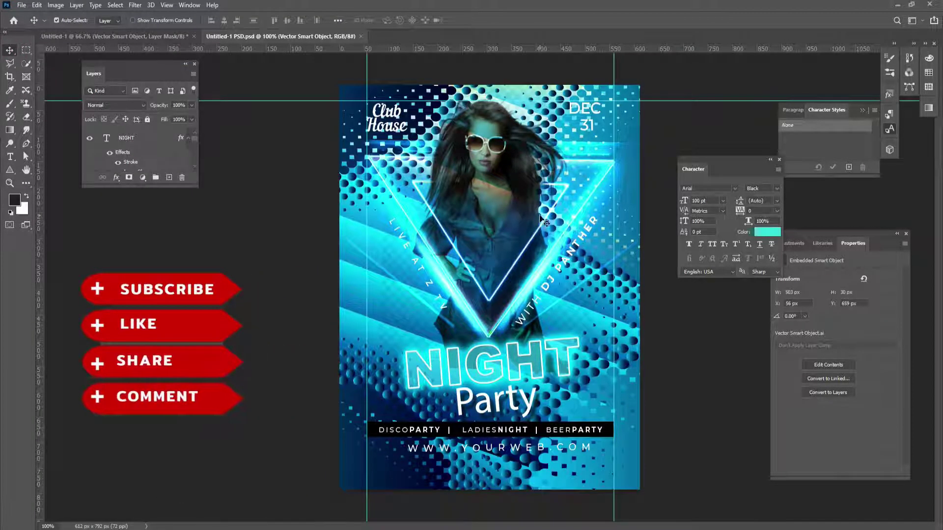